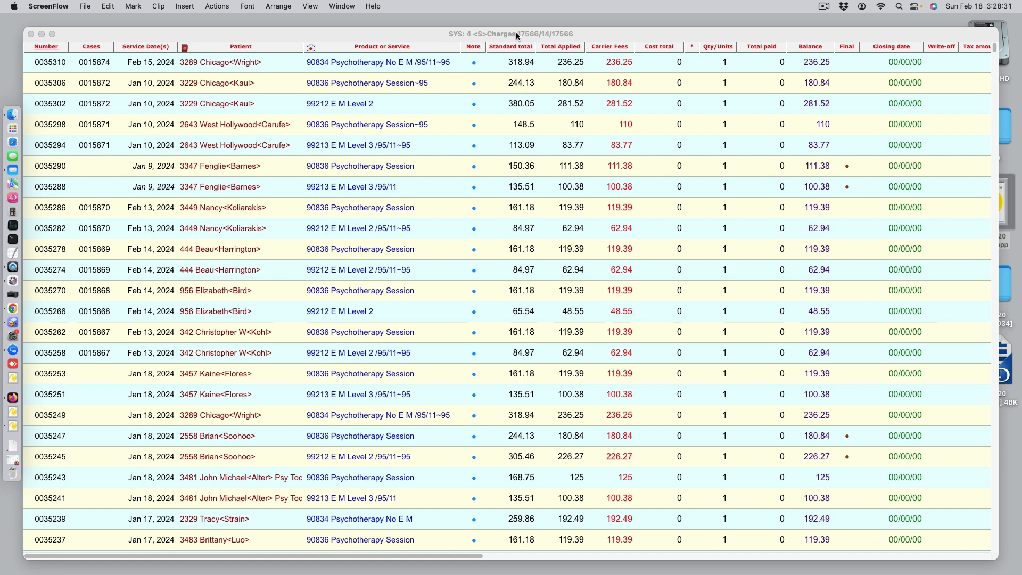
Step: Reduce the charges list to a sub selection of the two Jan 9, 2024 charges, 90836 Psychotherapy Session and 99213 E M Level 3
click(341, 171)
click(340, 170)
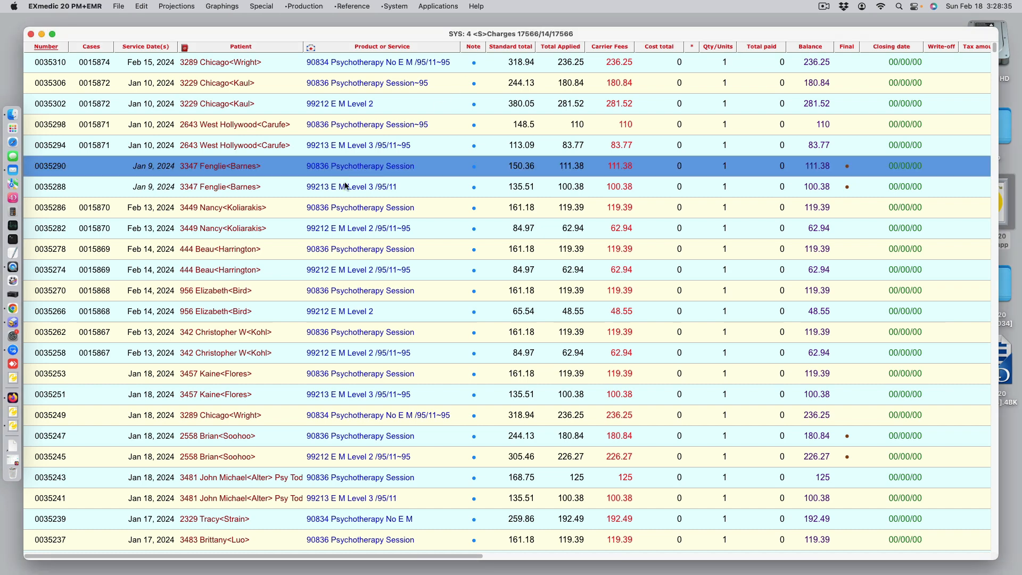
shift+click(353, 191)
click(118, 6)
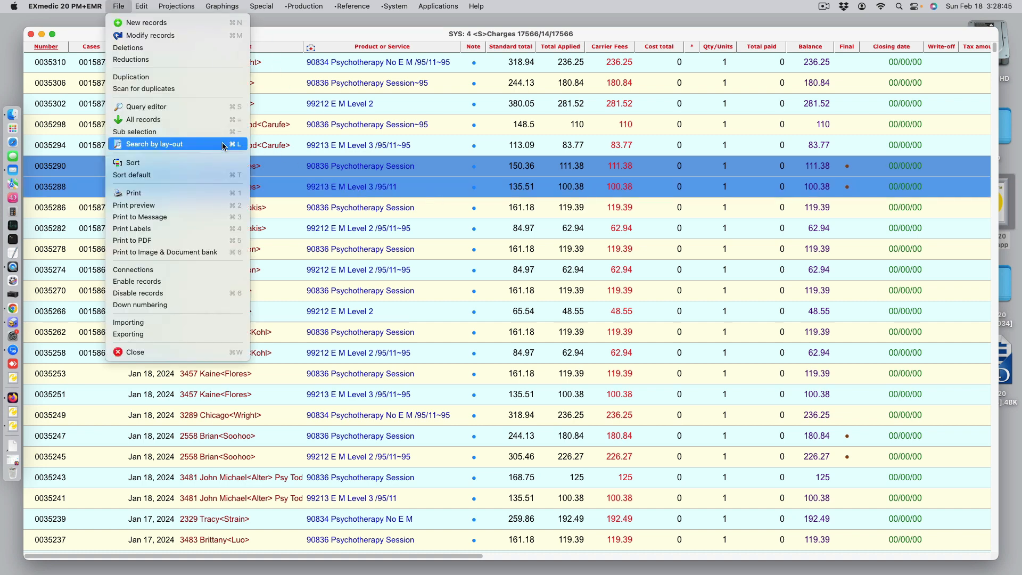
click(205, 130)
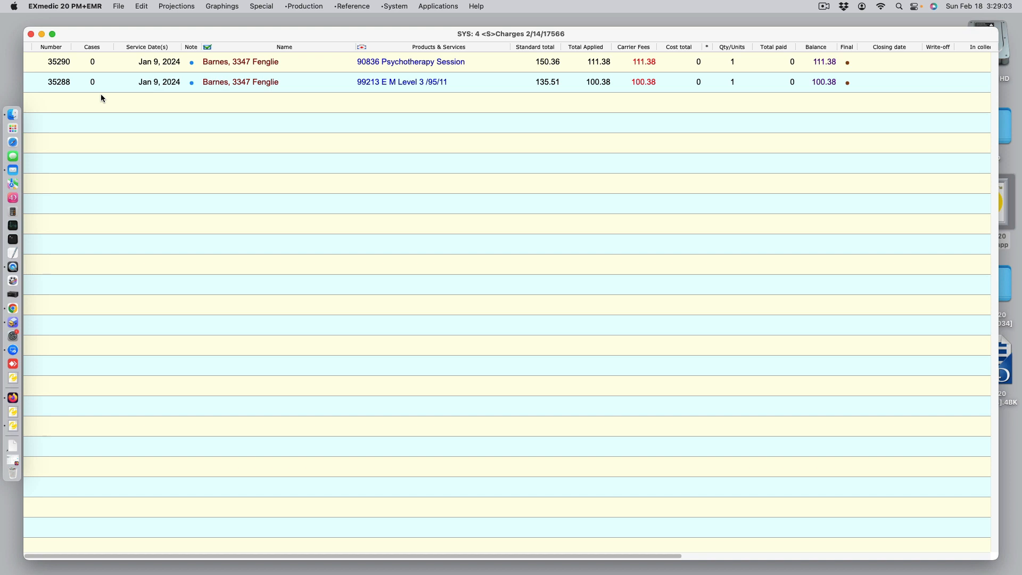
Step: Convert the two selected charges into a case of charges and place the case list below the charges list
click(328, 47)
click(446, 7)
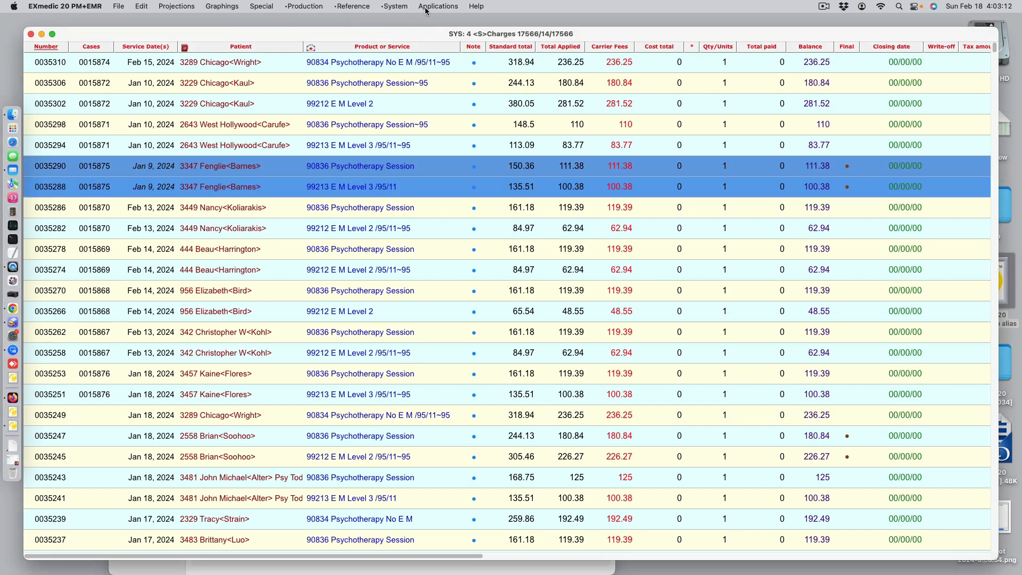
click(426, 8)
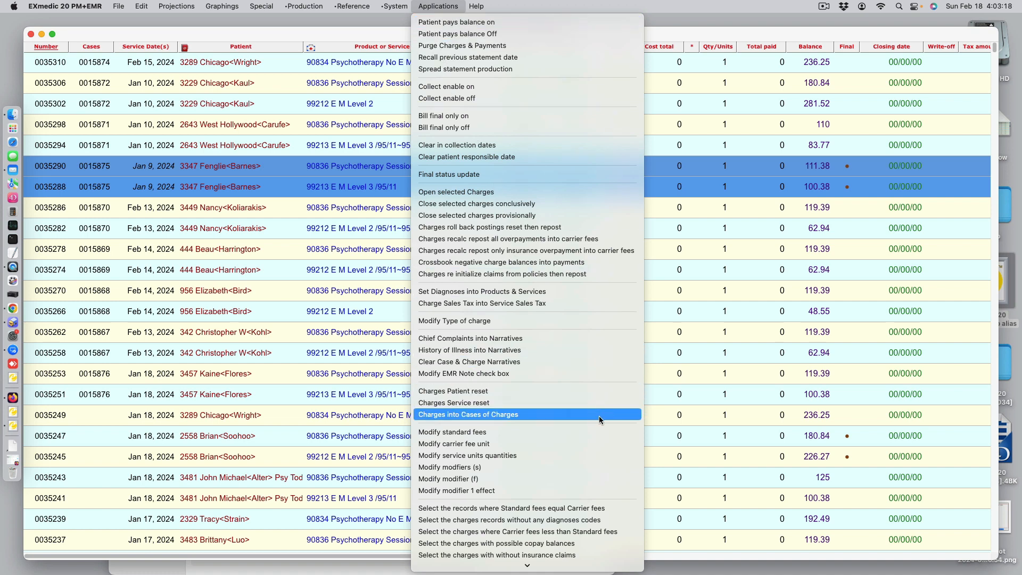
click(599, 417)
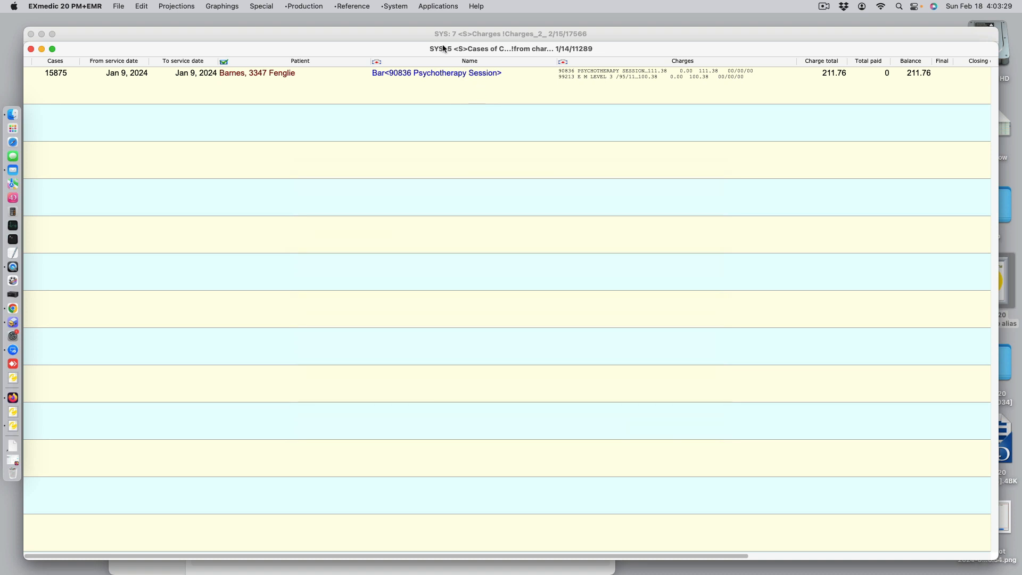
drag(445, 49, 460, 176)
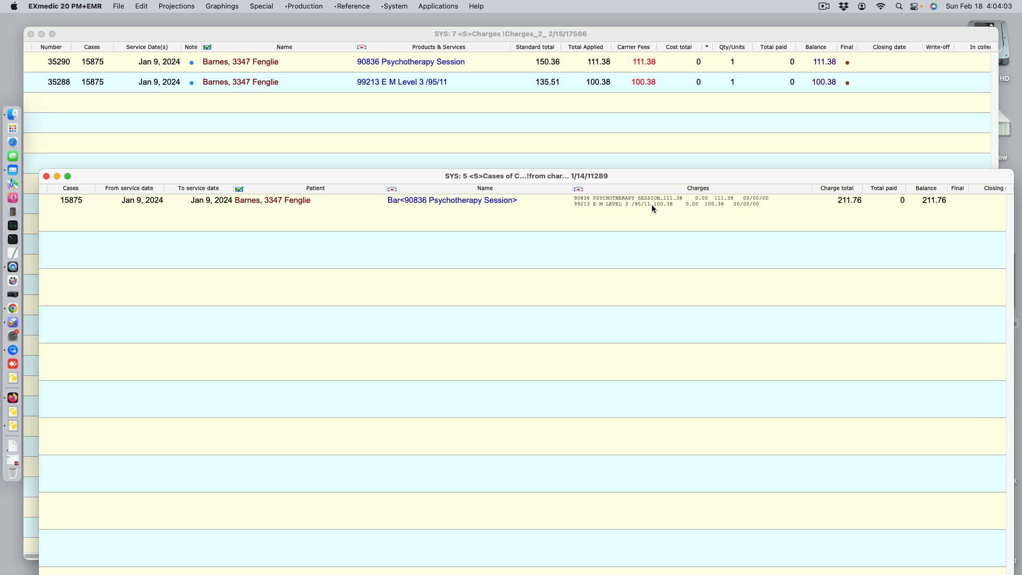
Step: Open the case record, set the 90836 Psychotherapy Session charge's quantity to 2 units, and save the charge
double_click(604, 205)
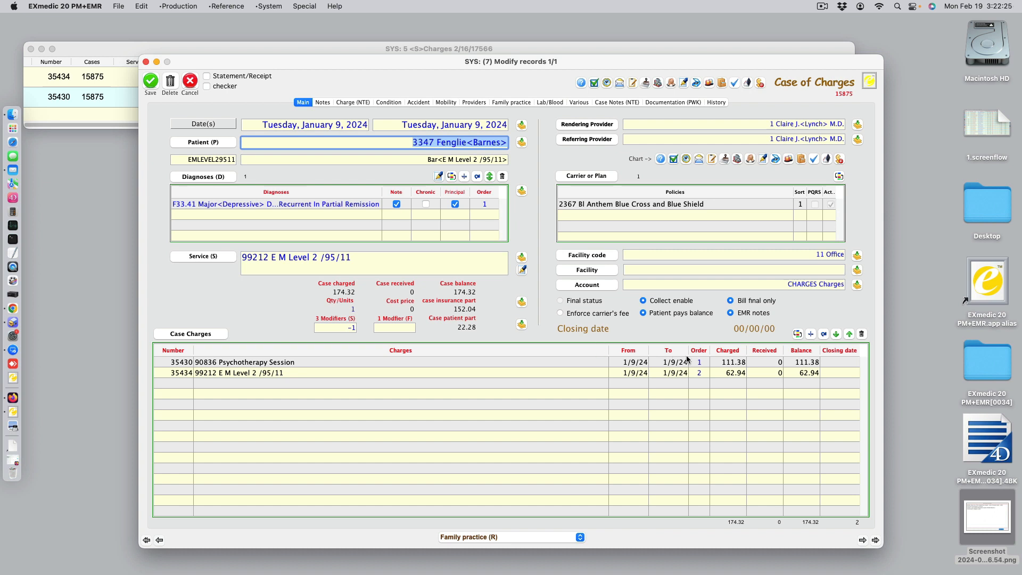
click(719, 363)
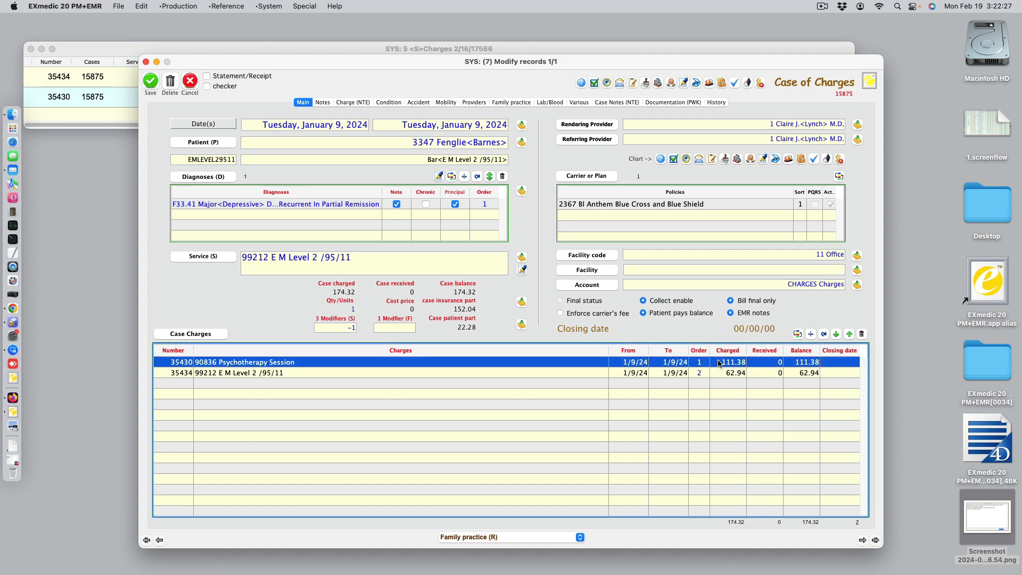
click(825, 335)
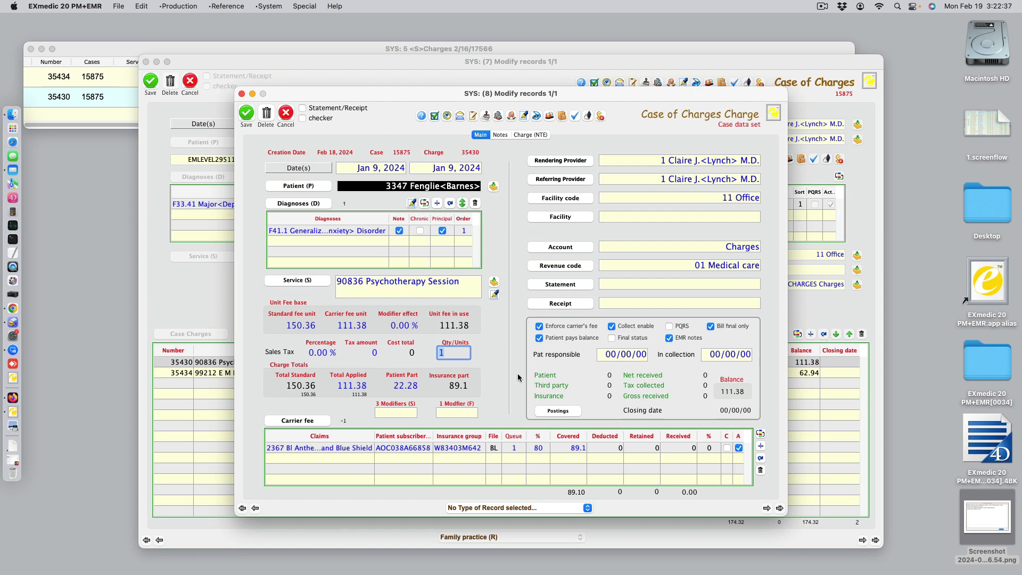
text(2)
key(Tab)
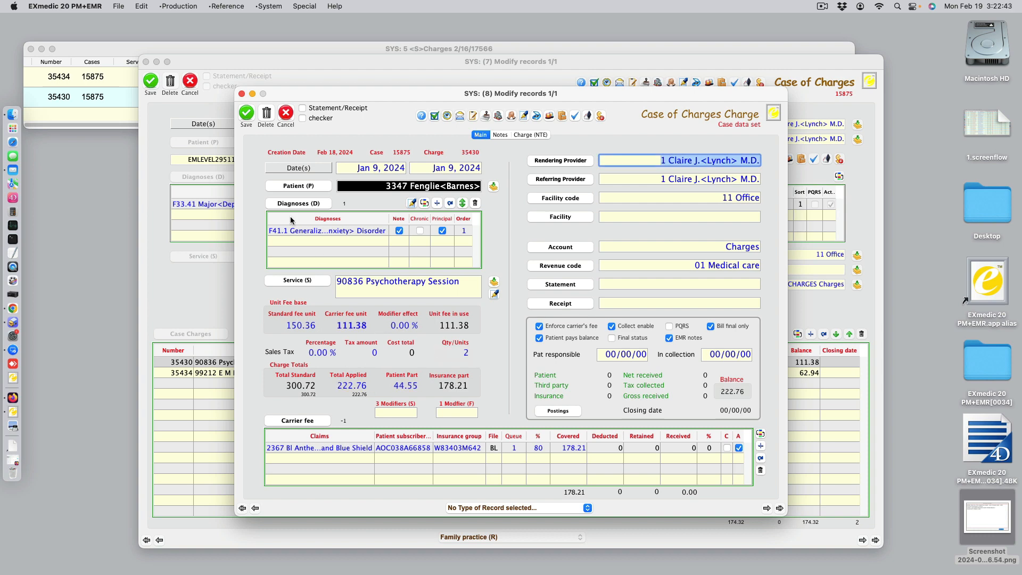
click(246, 113)
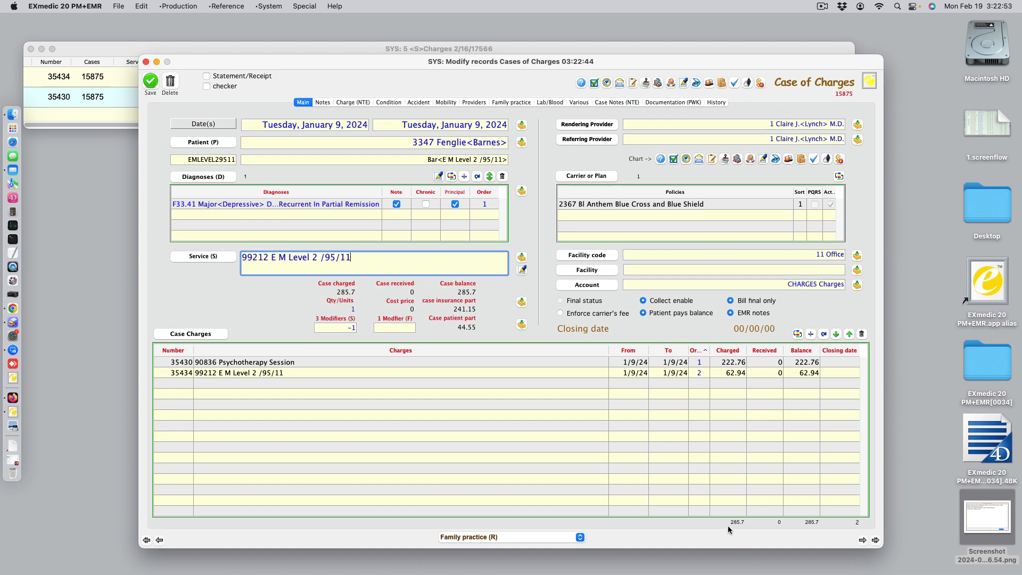
Step: Select the 99212 and 90836 charges in the charges list and refresh the list
click(98, 105)
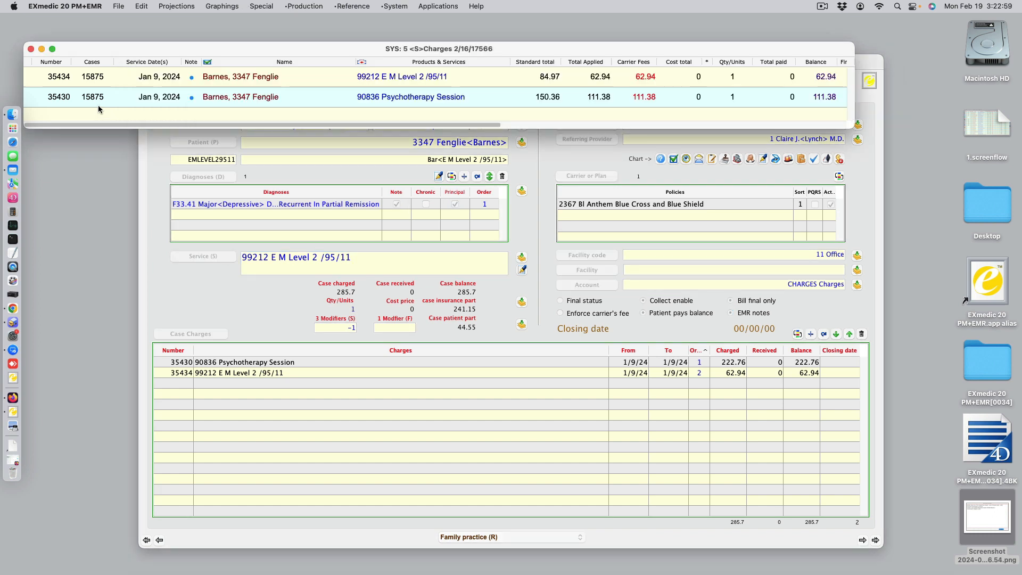
click(589, 81)
click(587, 99)
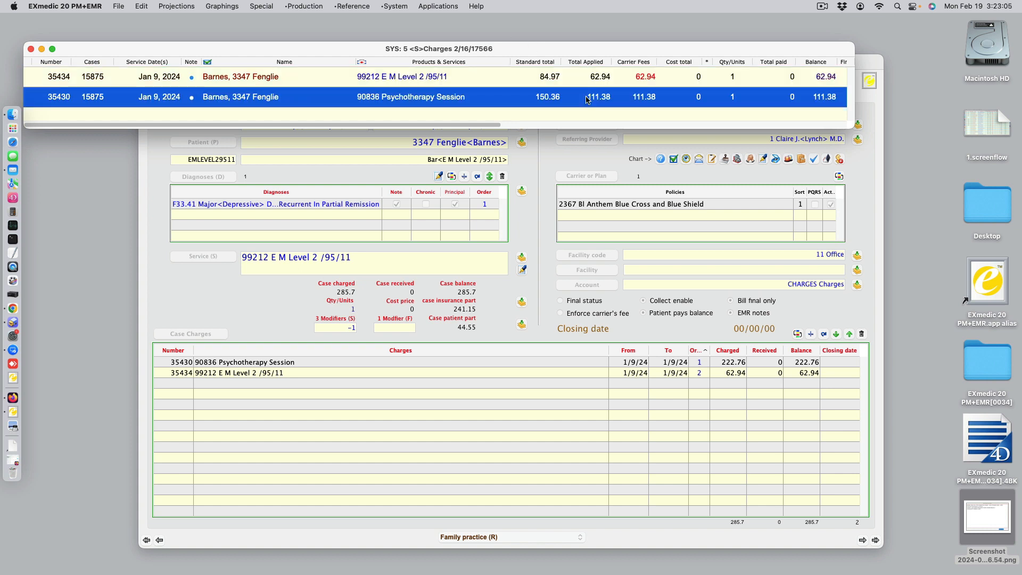
shift+click(591, 83)
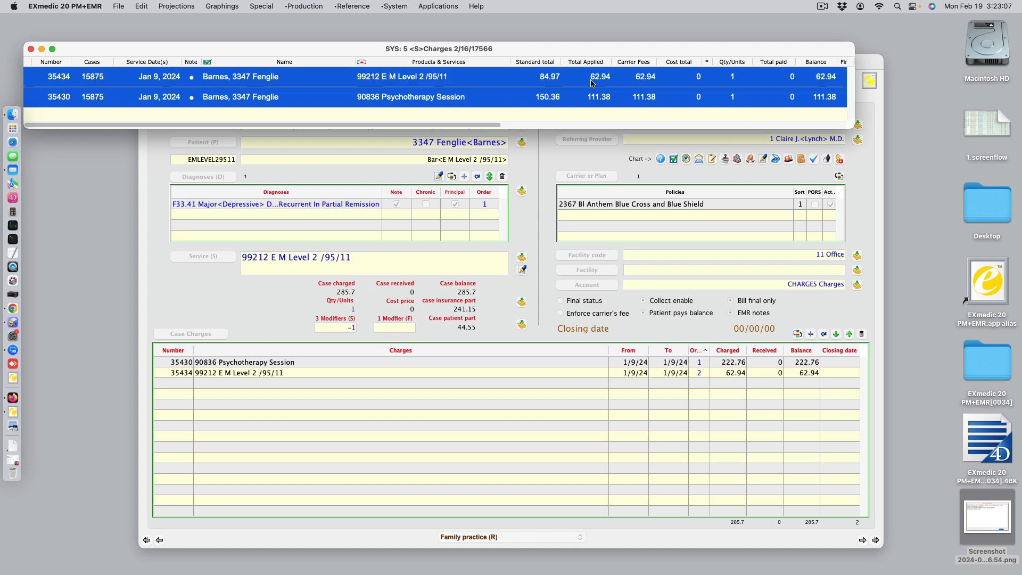
key(super+r)
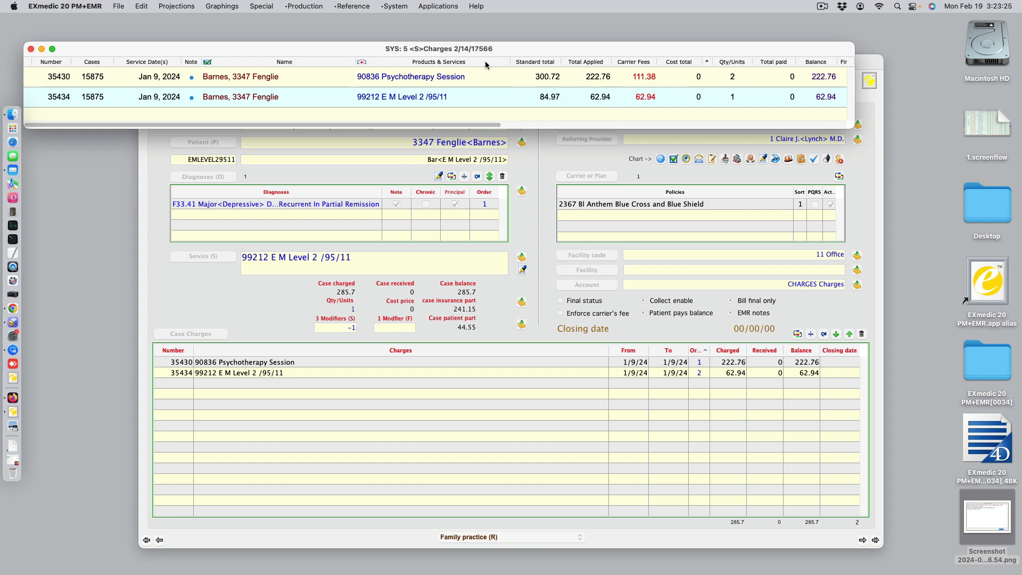
Step: Set the 90836 Psychotherapy Session charge's quantity to 3 units from the charges list, save it, and refresh the charges in the case record
double_click(597, 80)
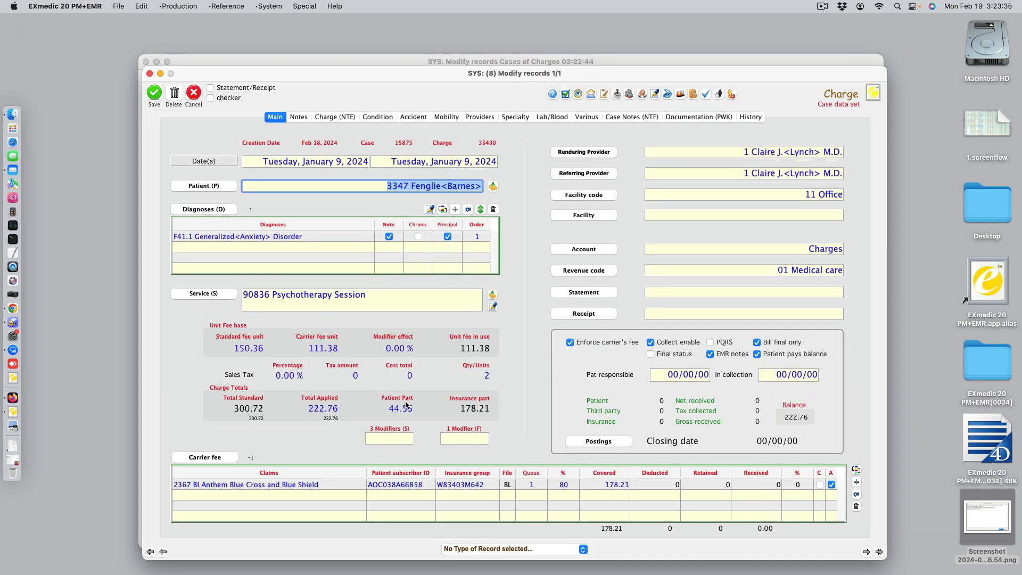
click(489, 377)
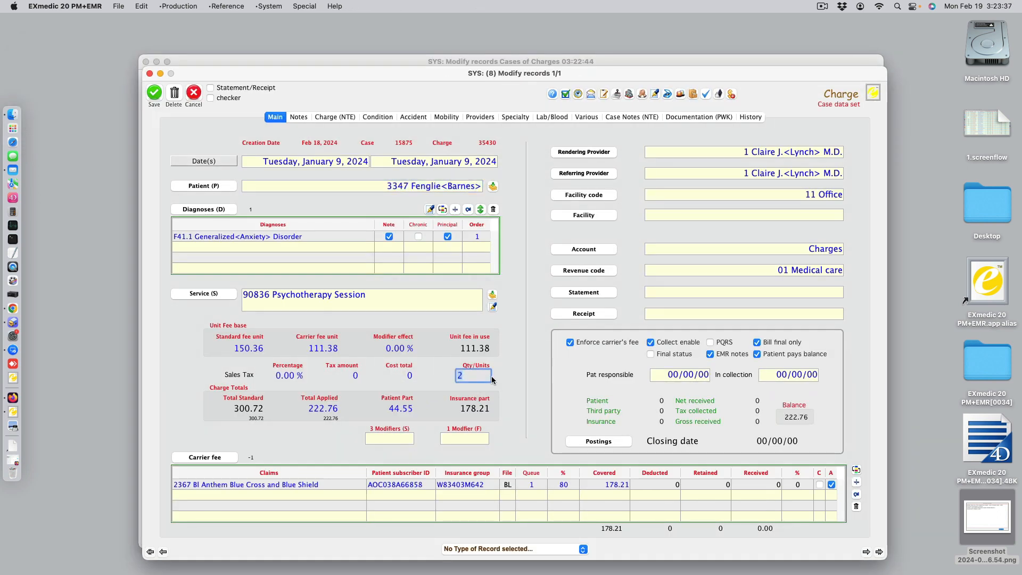
text(3)
key(Tab)
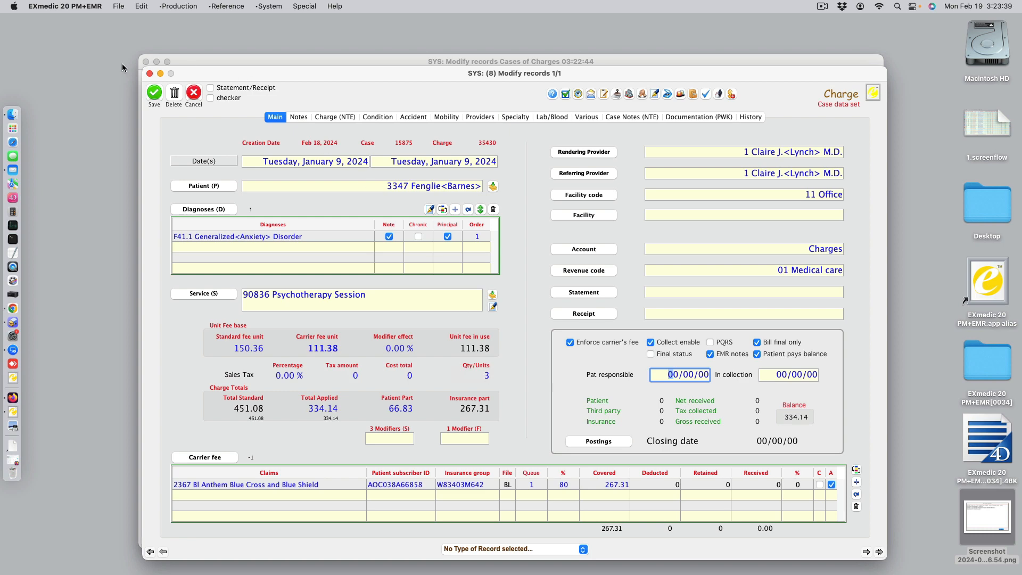
click(154, 93)
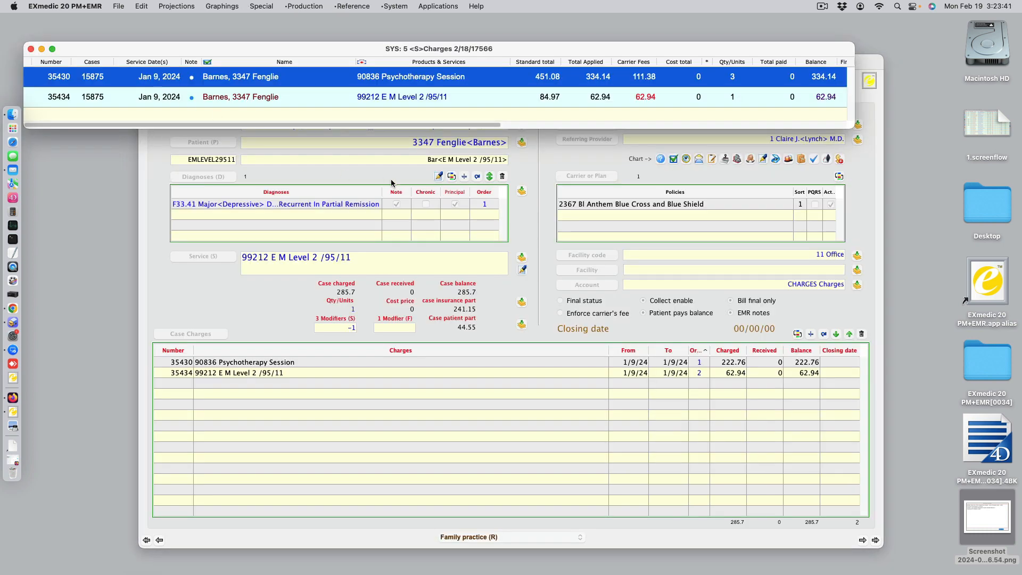
click(391, 183)
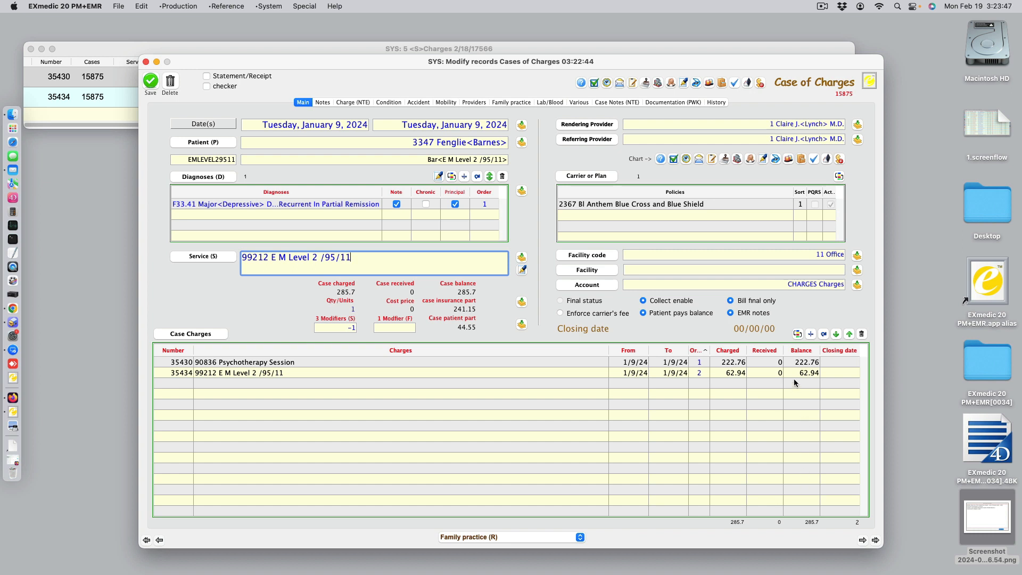
click(798, 335)
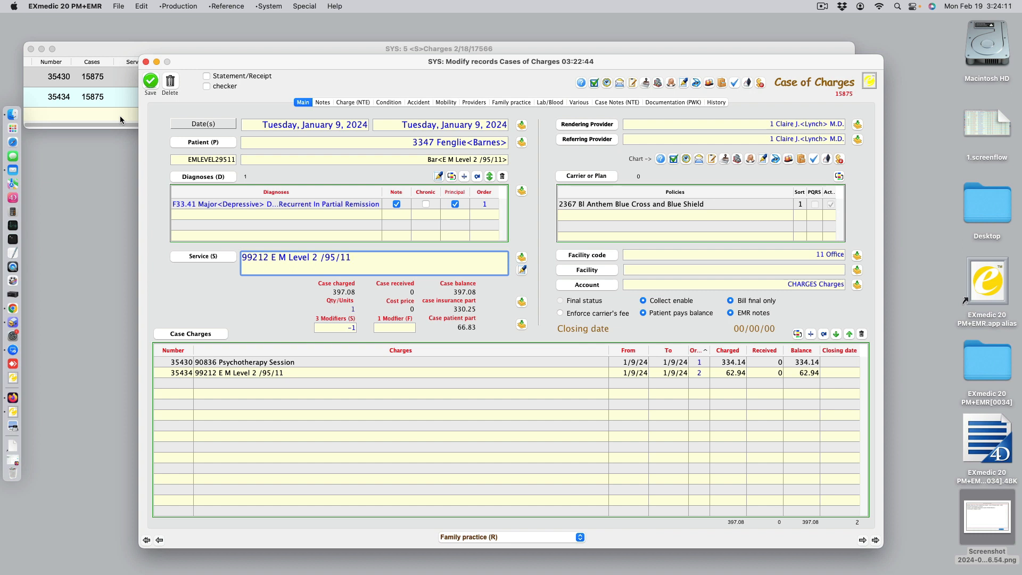
Step: Add a new charge with service 99215 E M Level 5 to the case and save it
click(811, 334)
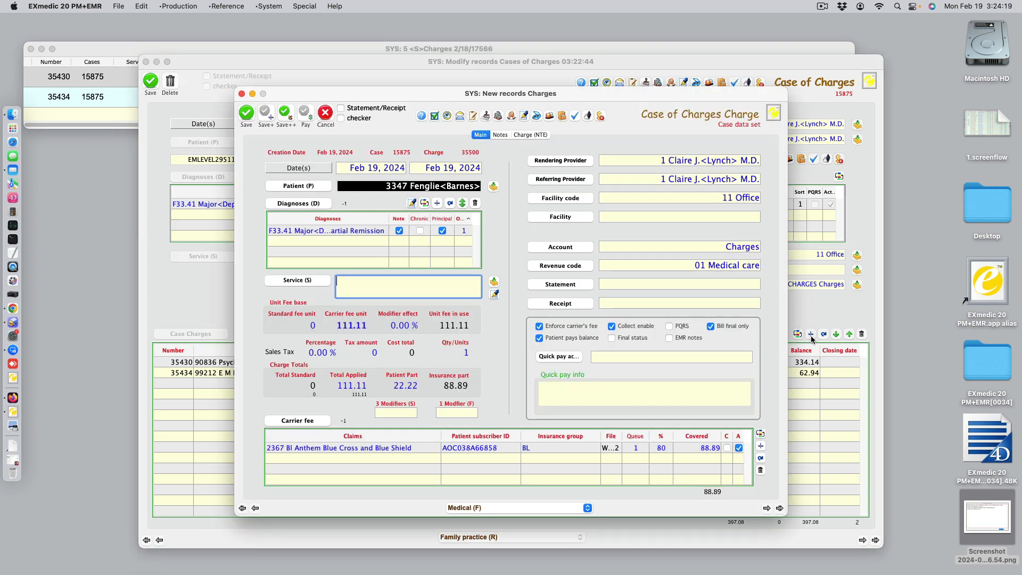
text(99215)
key(Tab)
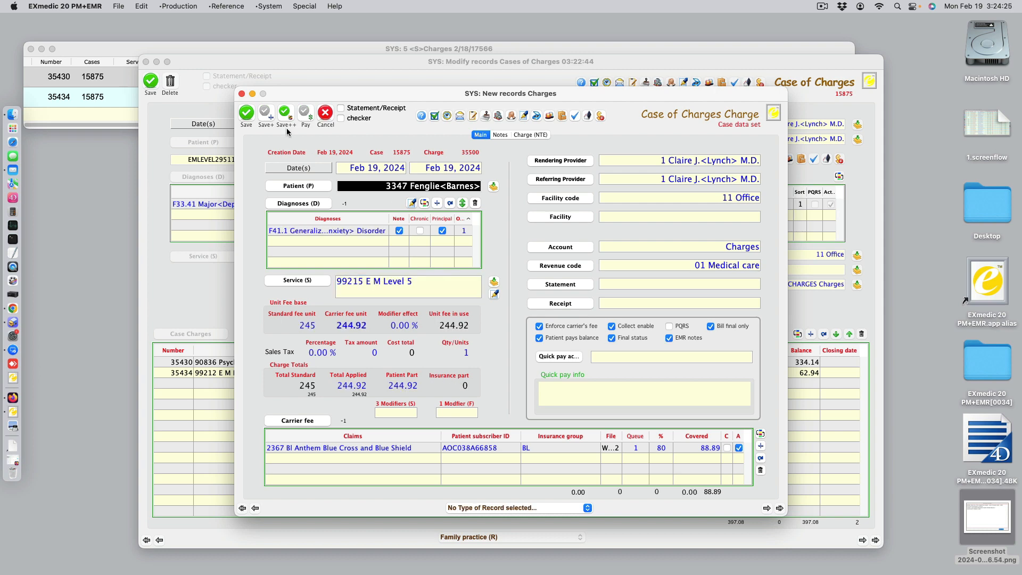
click(245, 113)
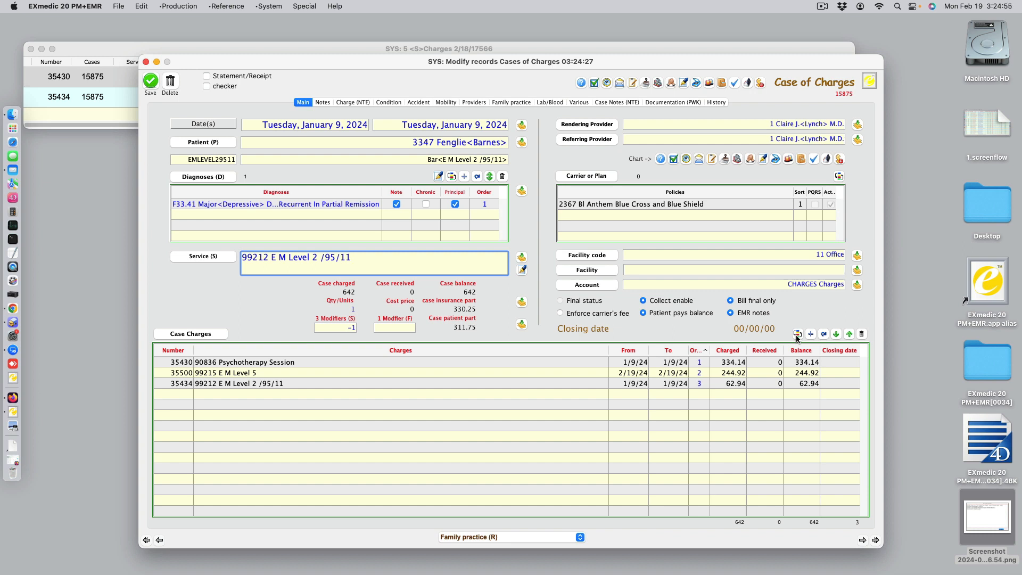
Step: Delete the 99215 E M Level 5 charge from the case, including its underlying charge record
click(831, 383)
super+click(831, 384)
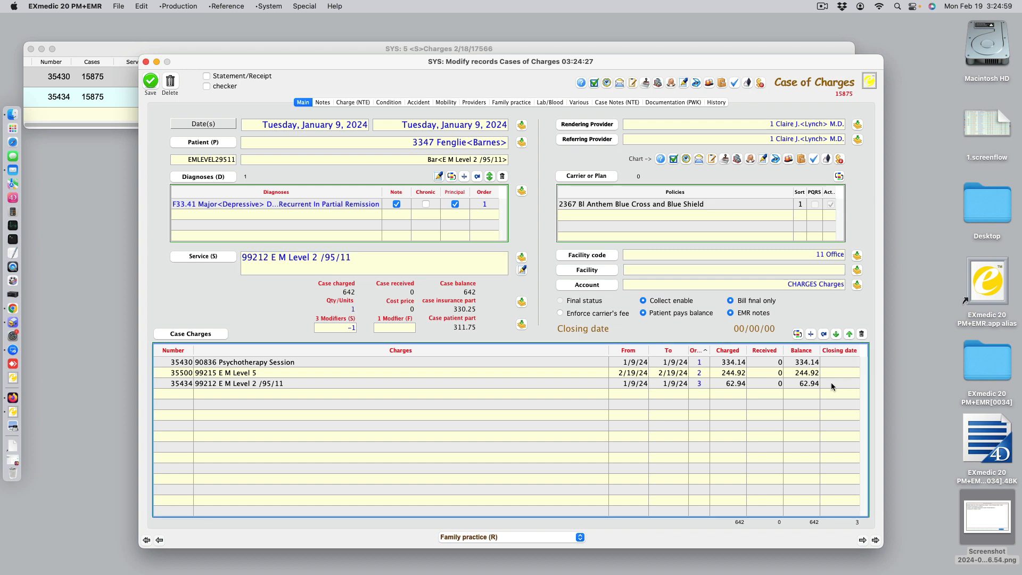
click(833, 384)
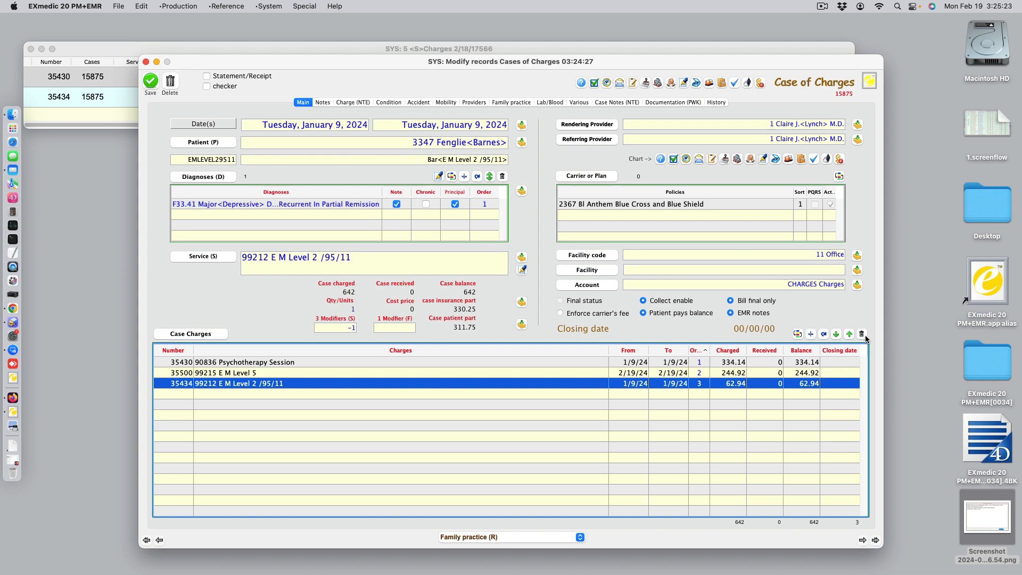
click(843, 372)
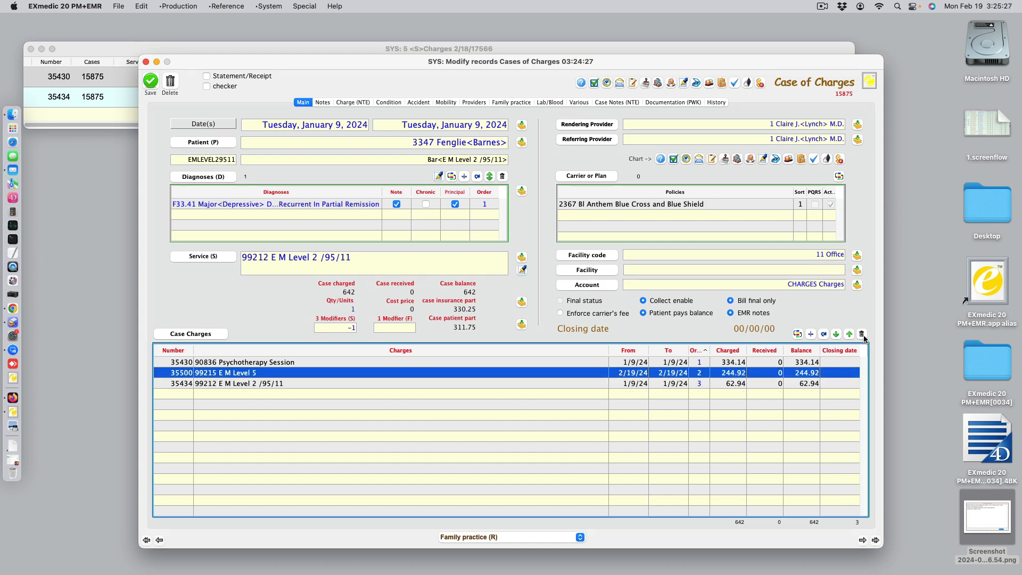
click(862, 334)
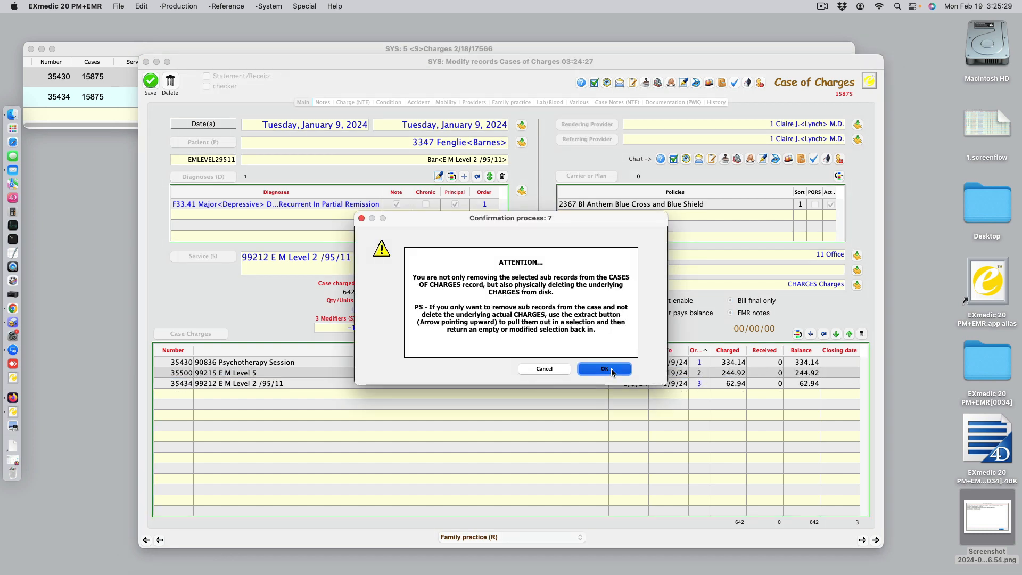
click(605, 369)
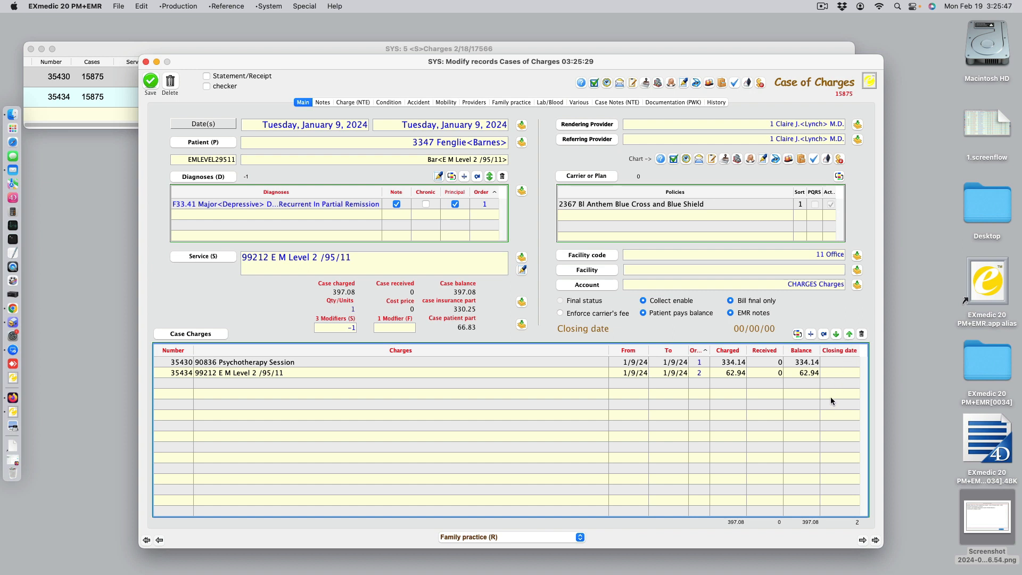
Step: Extract the case's charges into a list and return only the 99212 E M Level 2 charge to the case
click(850, 334)
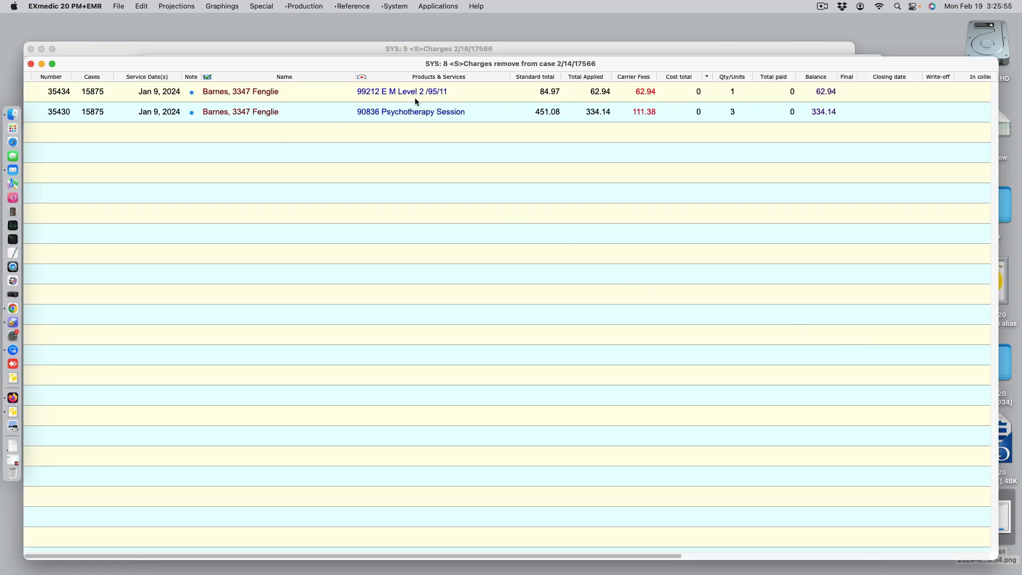
drag(394, 62, 520, 369)
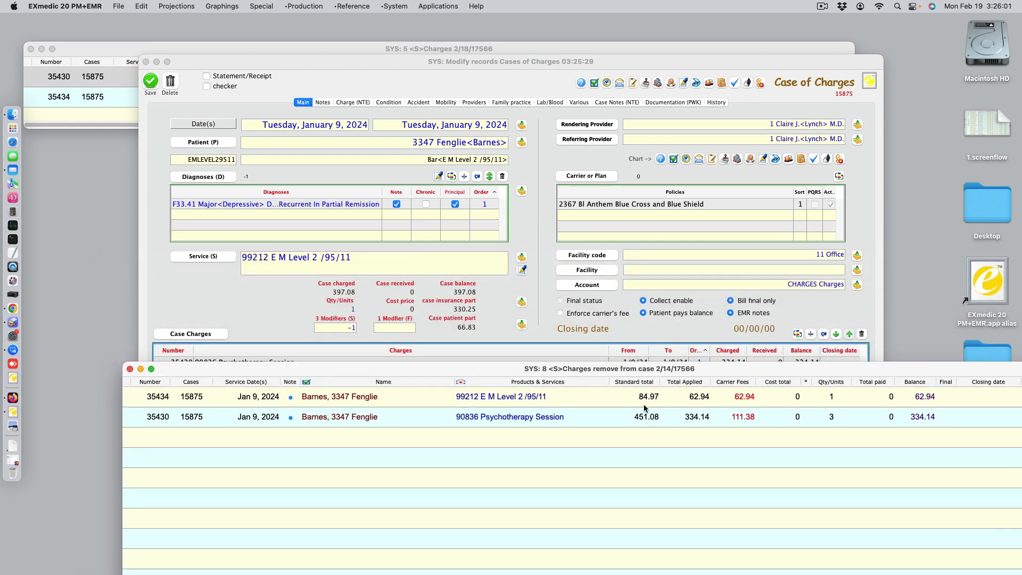
drag(599, 369, 582, 400)
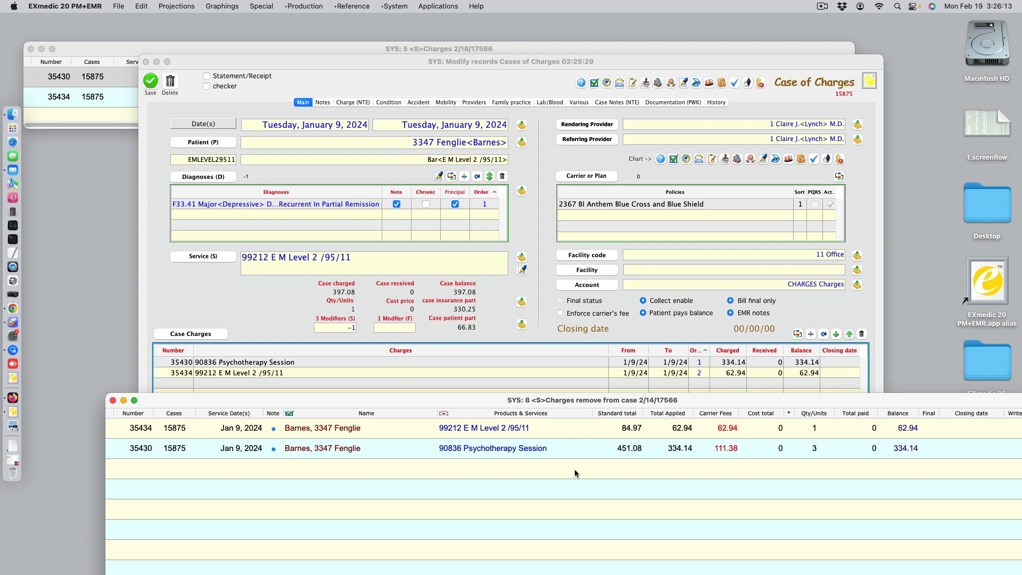
click(561, 432)
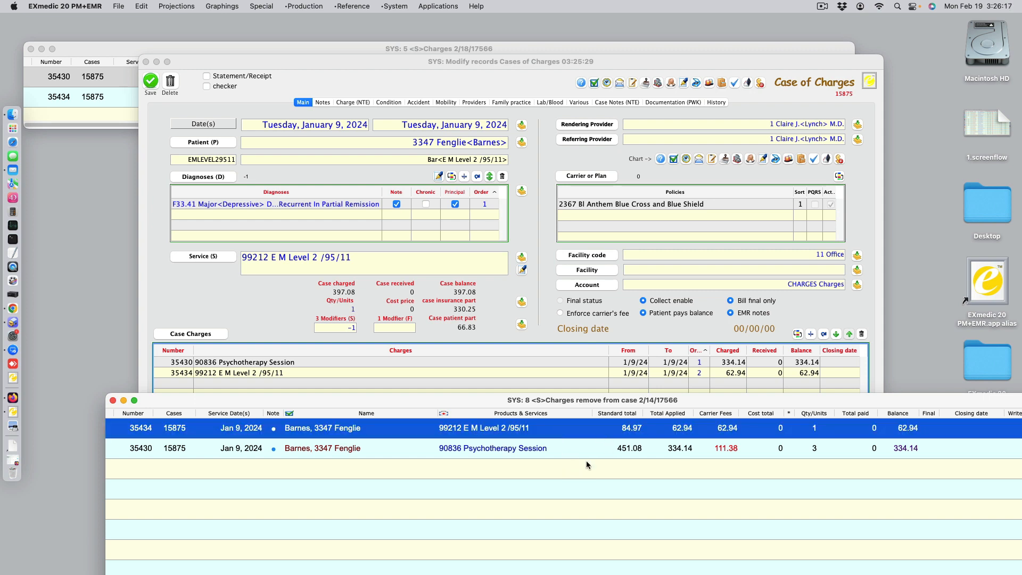
click(113, 401)
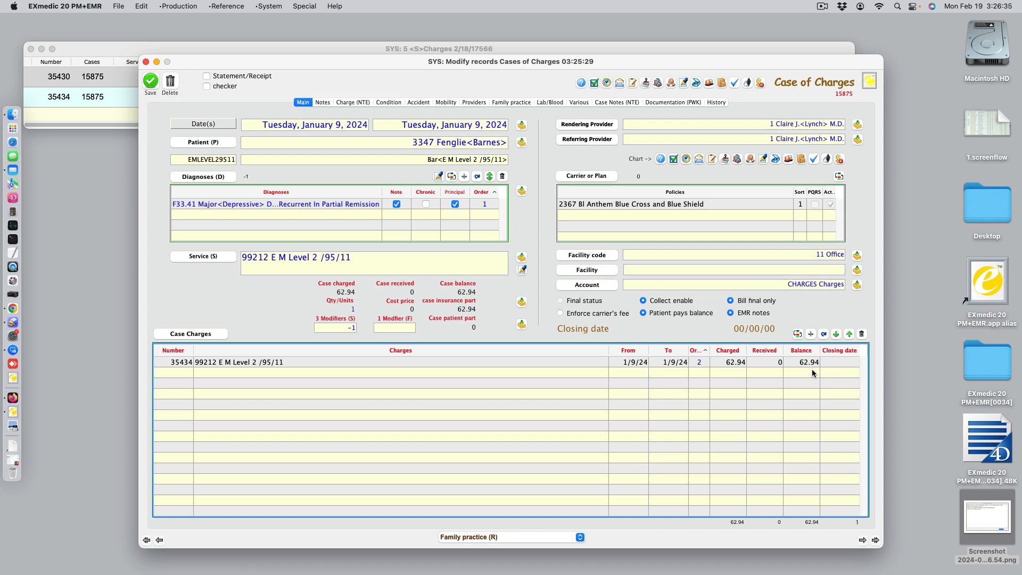
Step: Add the existing 99213 E M Level 3 charge from the list of available charges into the case
click(837, 334)
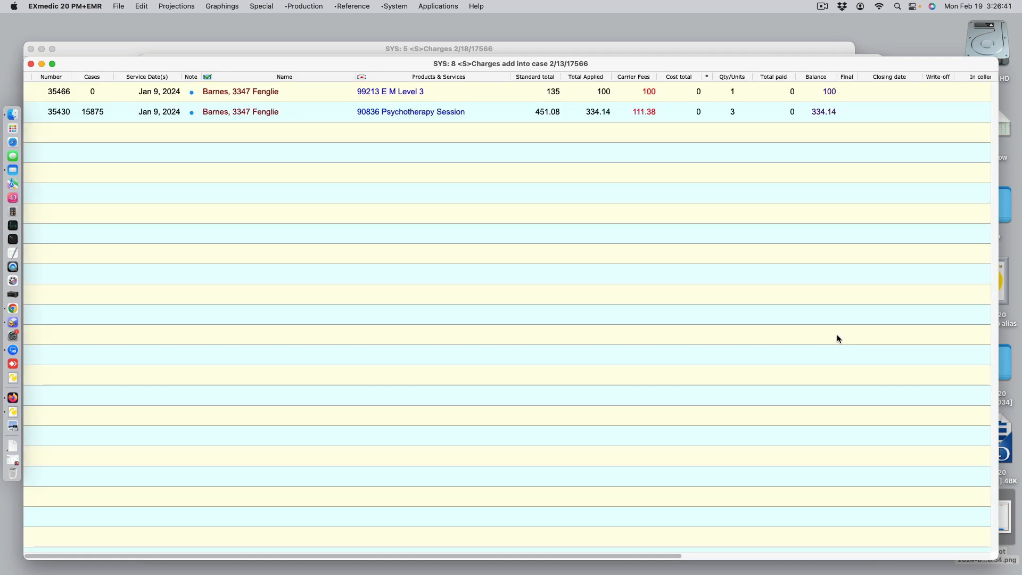
drag(422, 67, 526, 325)
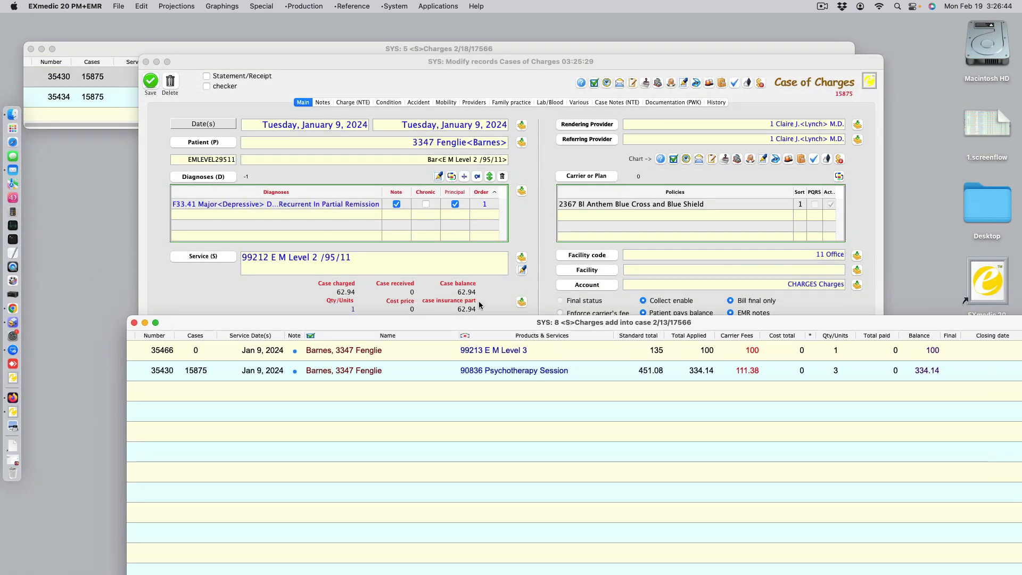
click(388, 356)
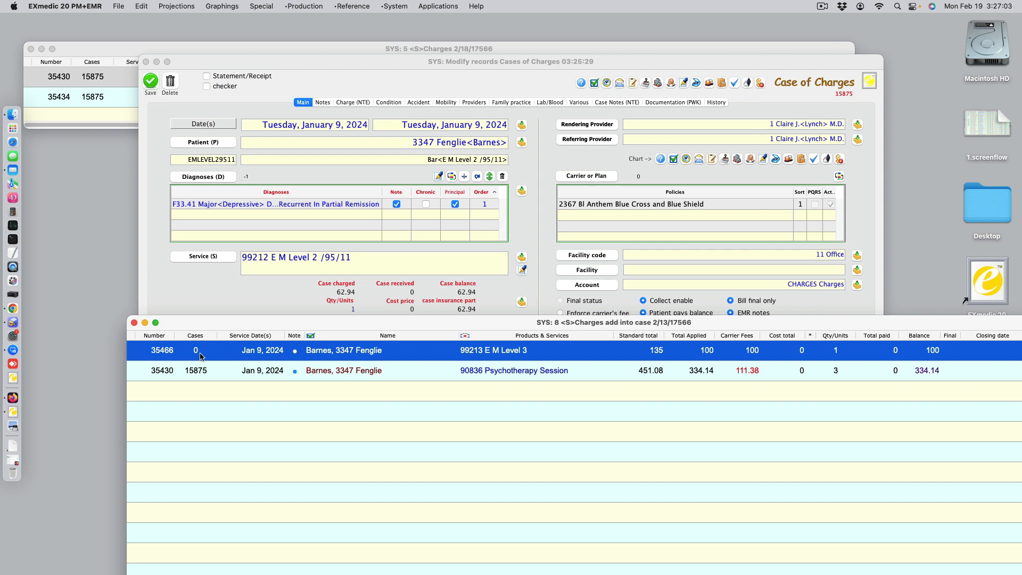
click(134, 323)
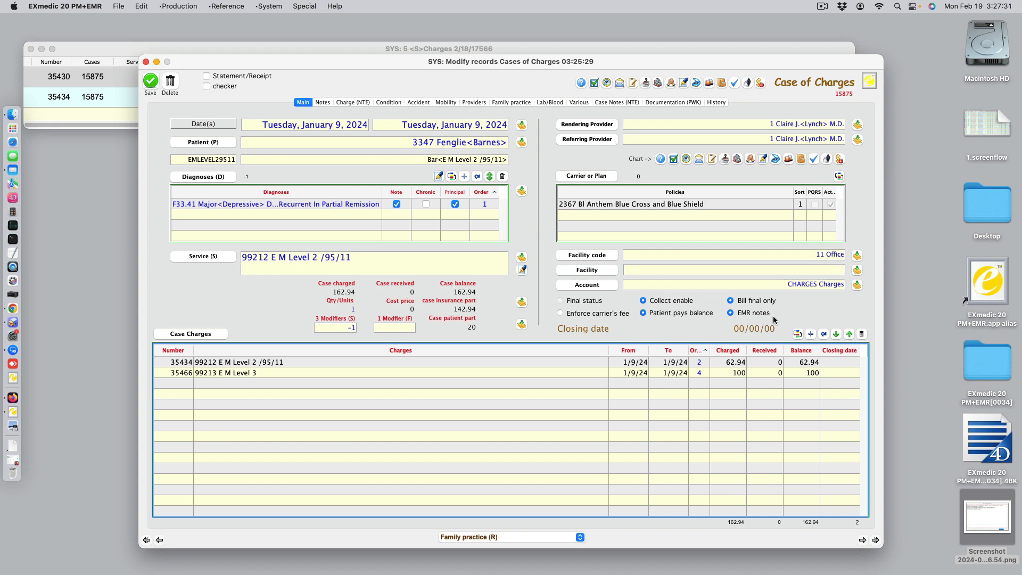
Step: Review the diagnoses and details of the case's 90836 Psychotherapy Session charge and close its record without saving
click(601, 363)
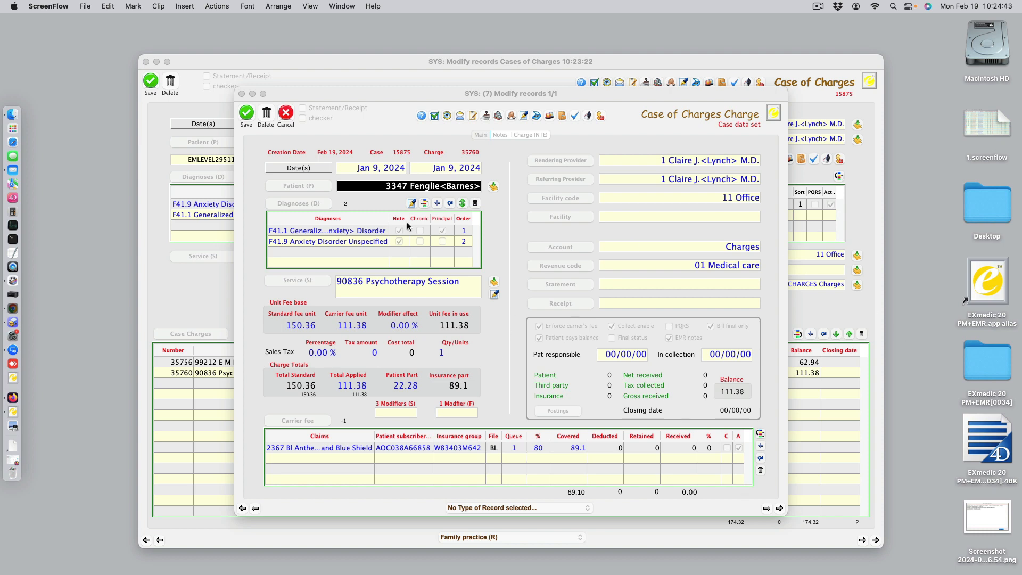
click(285, 114)
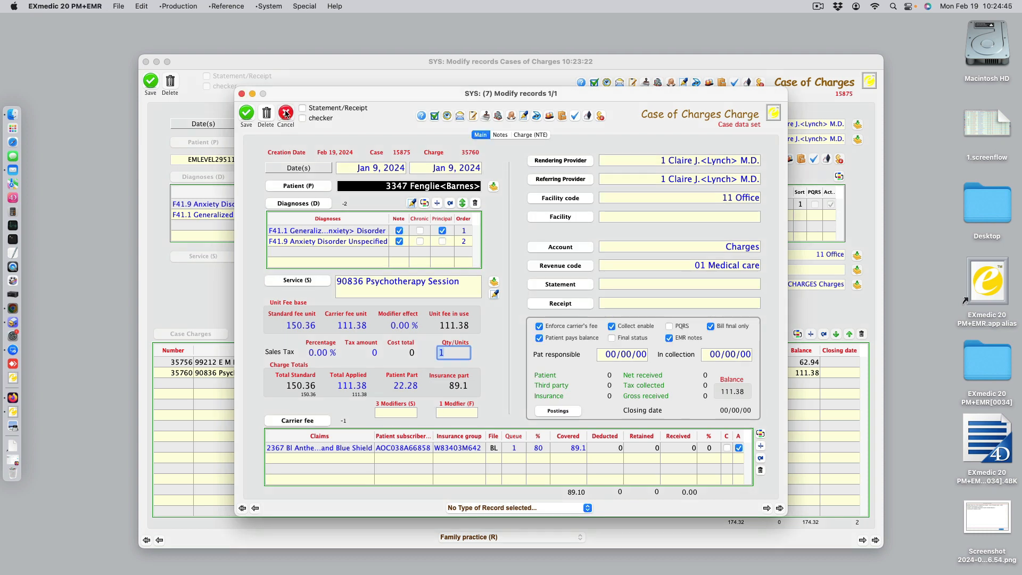
click(285, 113)
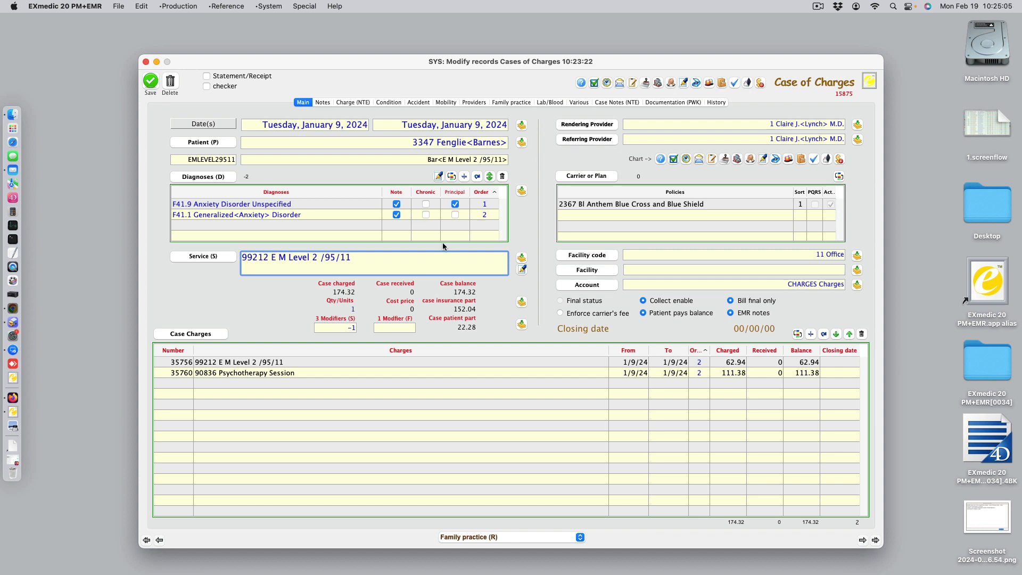
Step: Apply modifier 50 to all case charges, check it in the 99212 charge, and reset the case's modifiers to -1
click(333, 329)
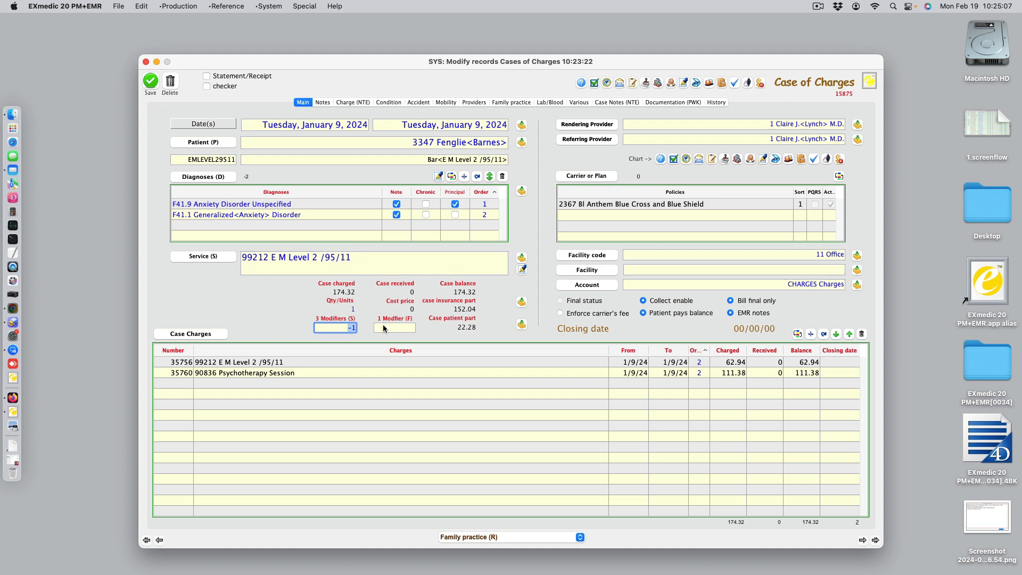
text(50)
key(Tab)
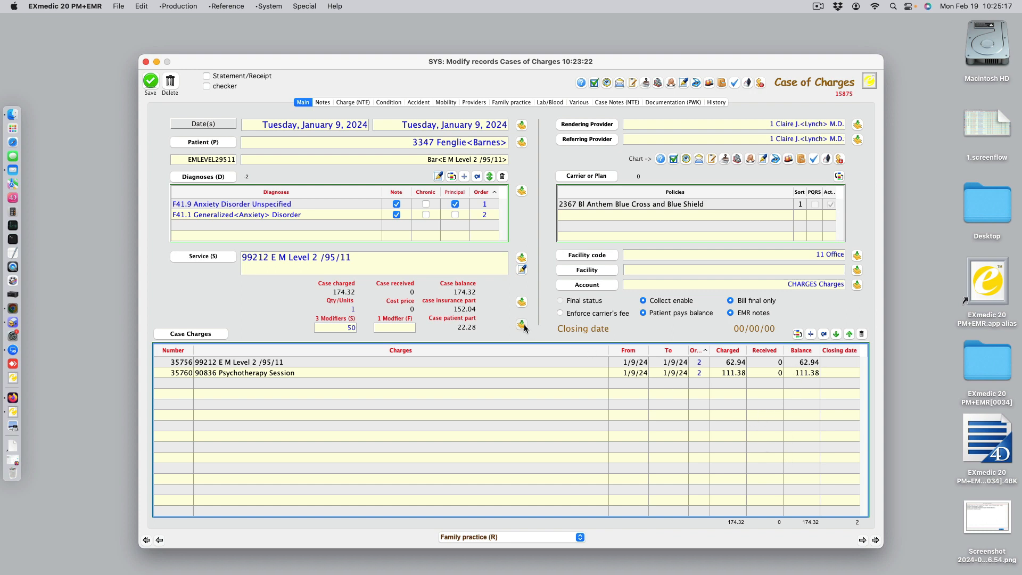
double_click(654, 362)
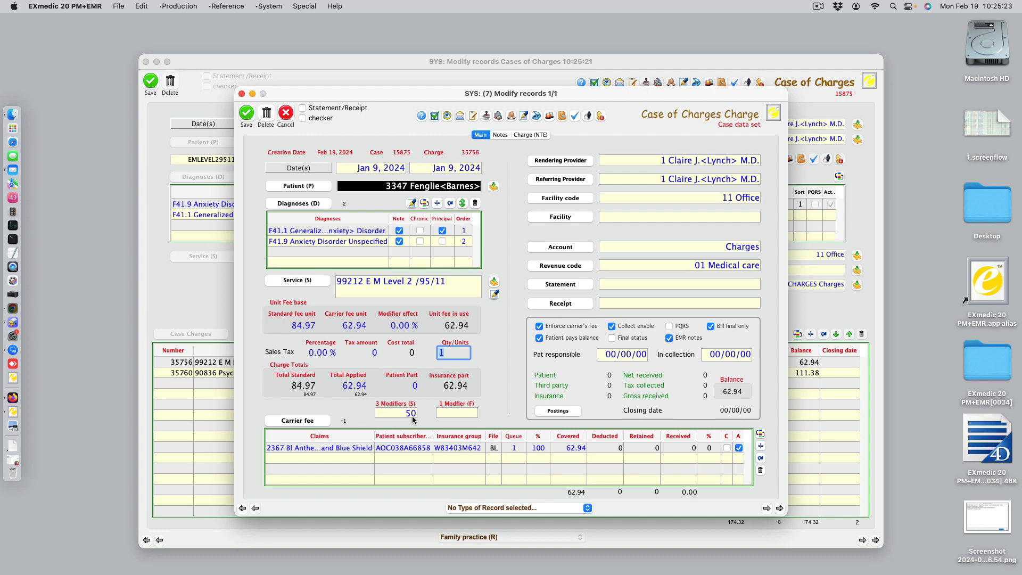
click(286, 114)
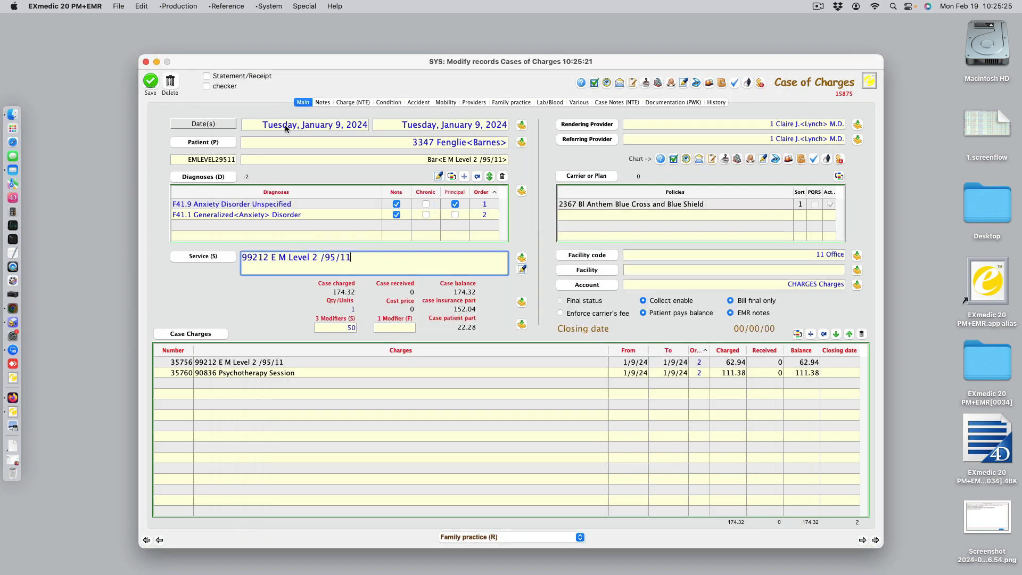
click(338, 329)
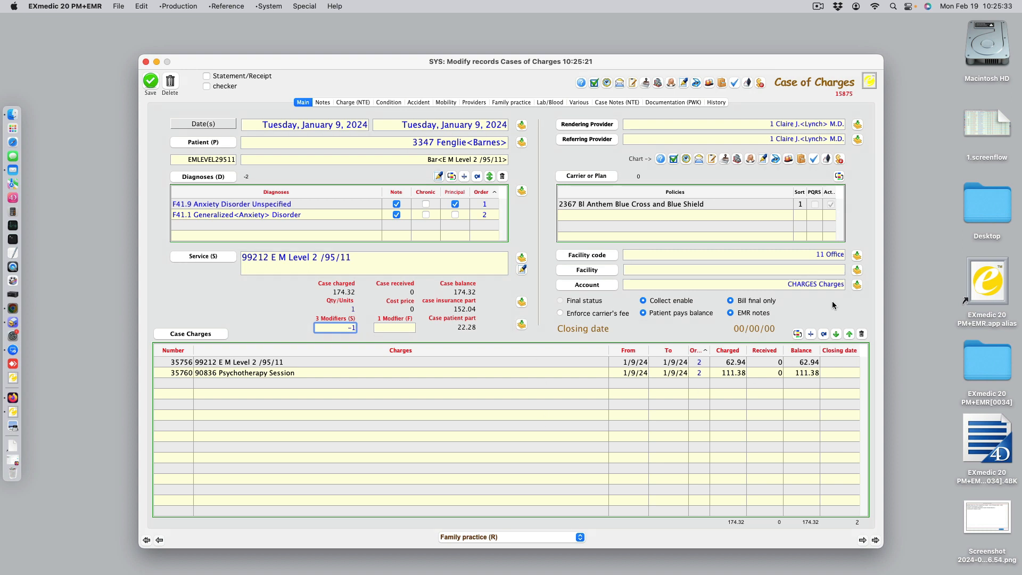
Step: Set the case's facility code to 25 Birthing center, apply it to all case charges, and check it in the 99212 charge
click(805, 254)
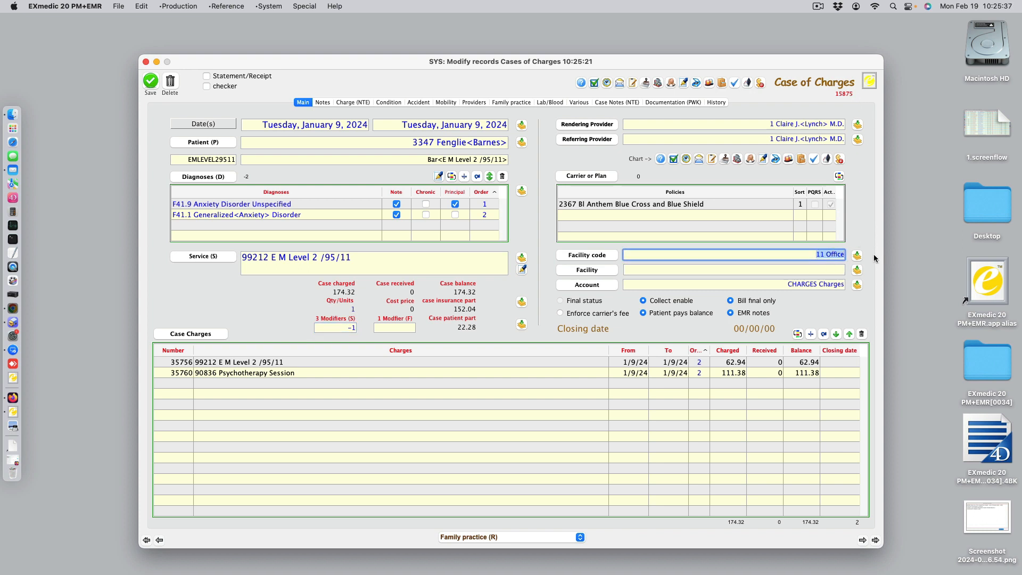
text(25)
key(Tab)
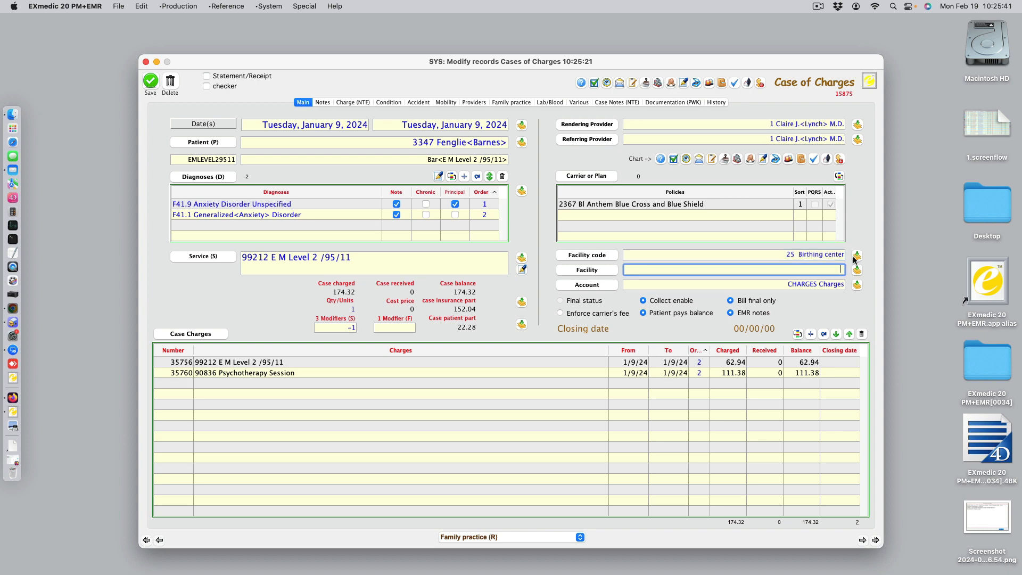
double_click(759, 362)
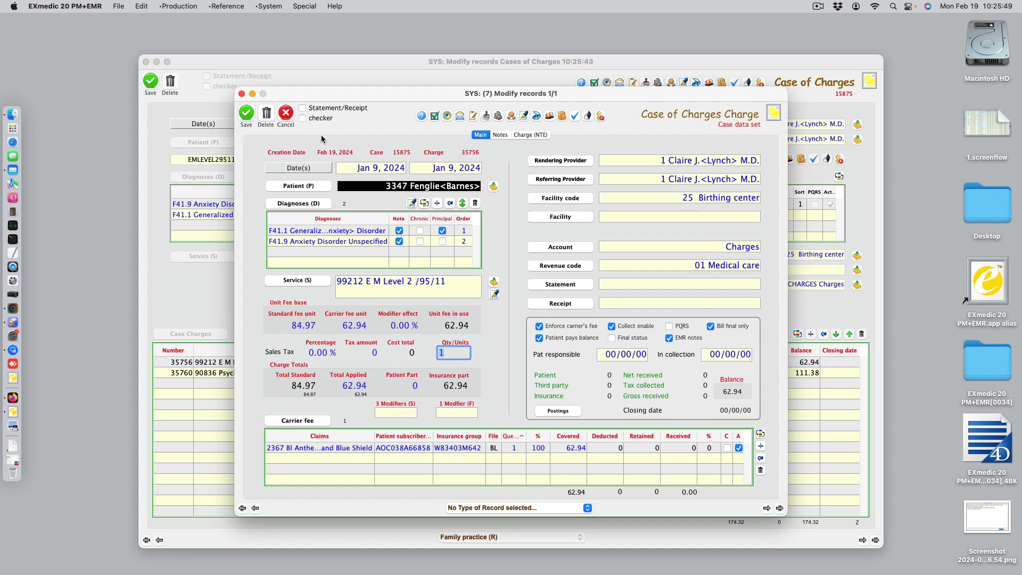
click(286, 114)
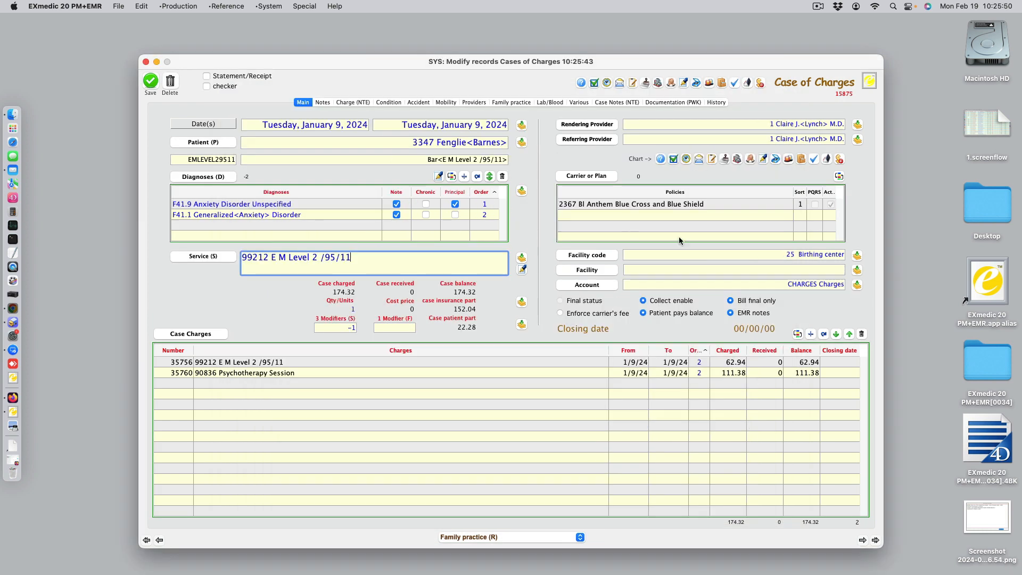
Step: Set the case's facility code to 11 Office and apply it to all case charges
click(785, 261)
text(11)
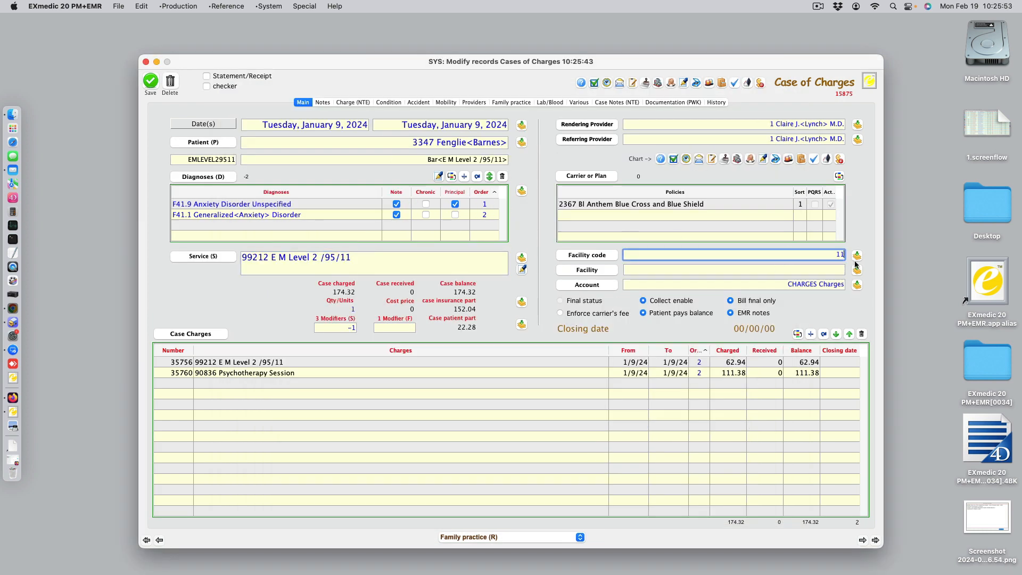
key(Tab)
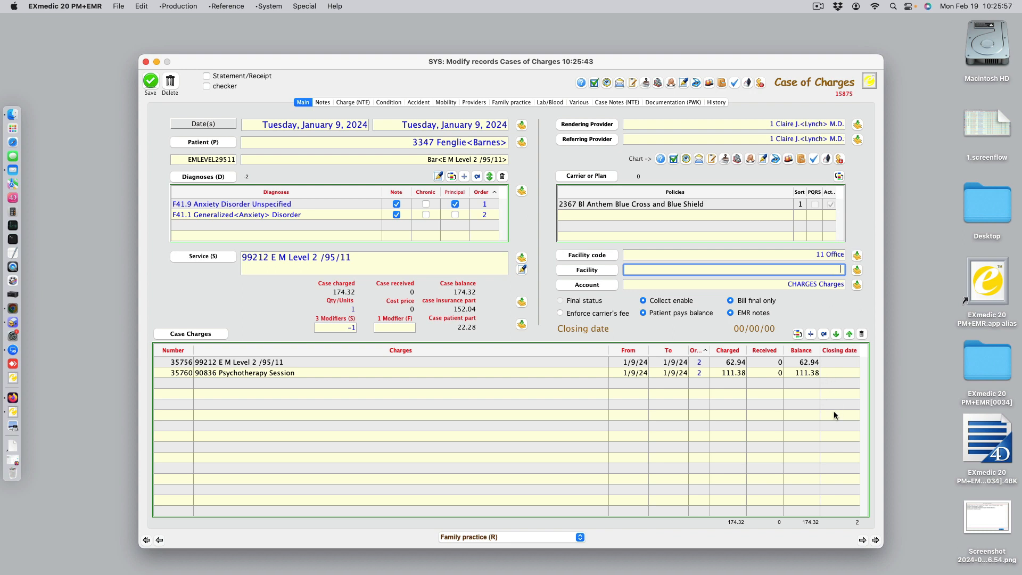
Step: Delete the F41.9 Anxiety Disorder Unspecified diagnosis, apply the remaining diagnosis to the case charges, and check both charge records
click(306, 205)
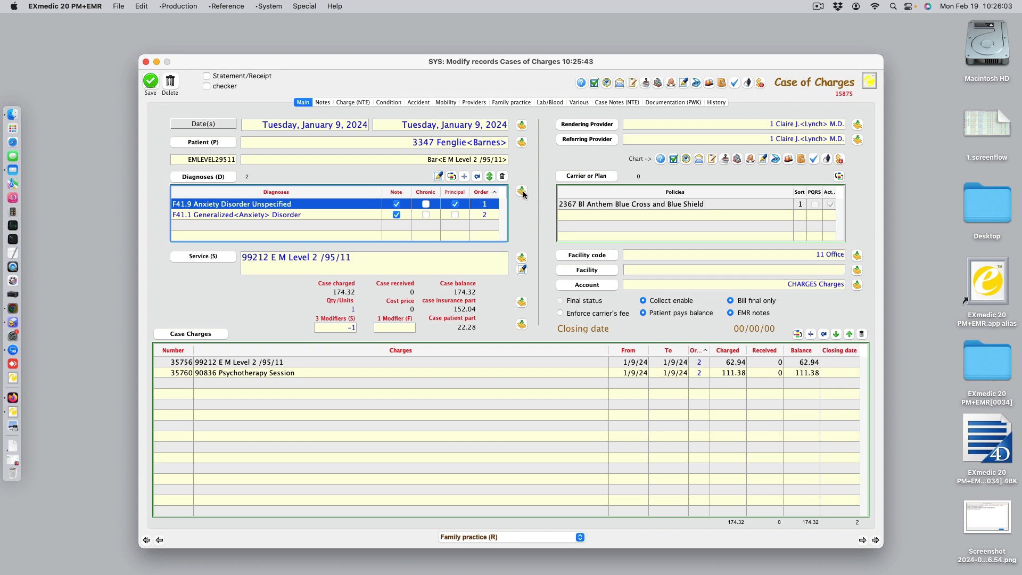
click(502, 176)
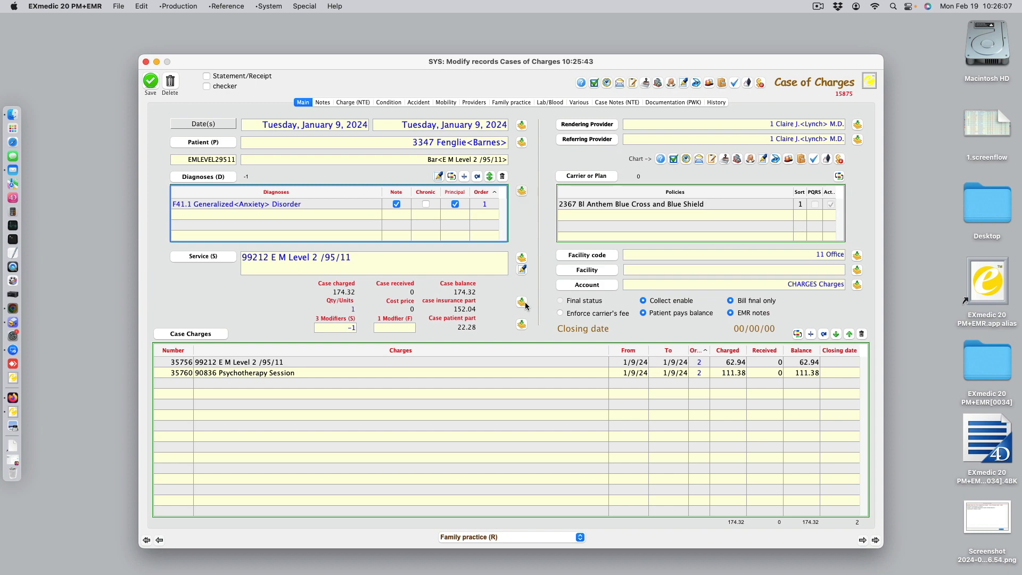
double_click(731, 362)
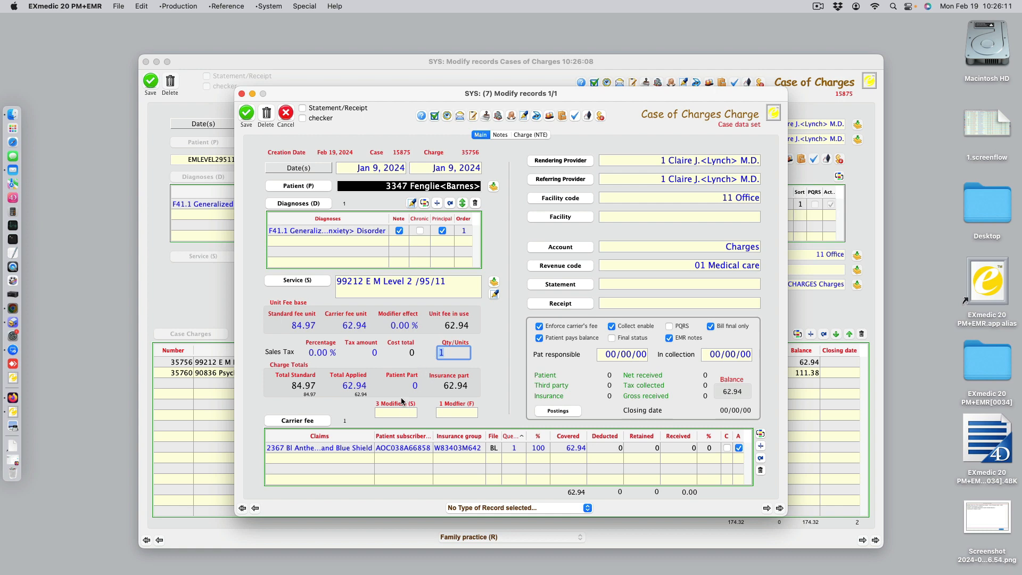
click(288, 112)
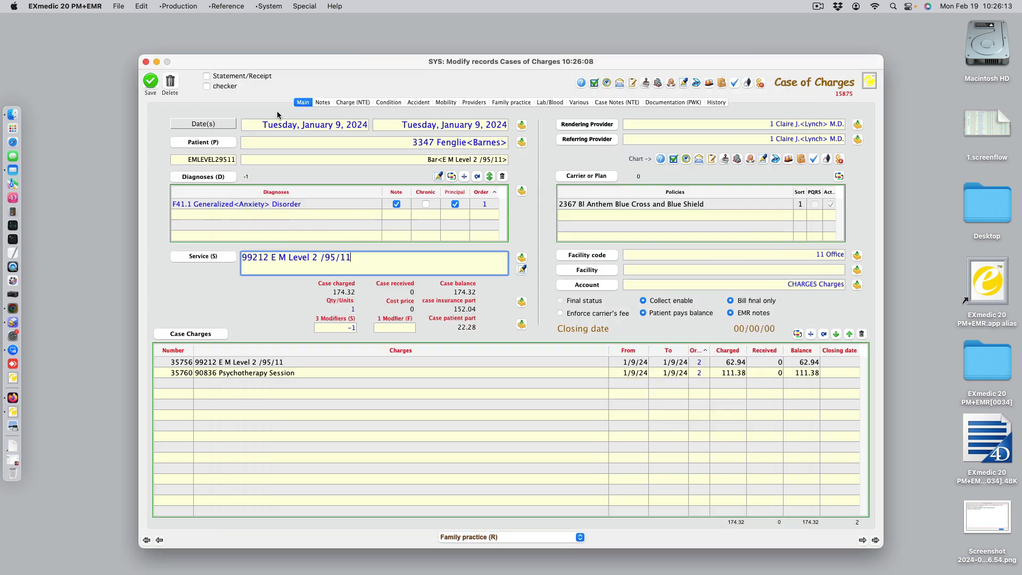
double_click(639, 374)
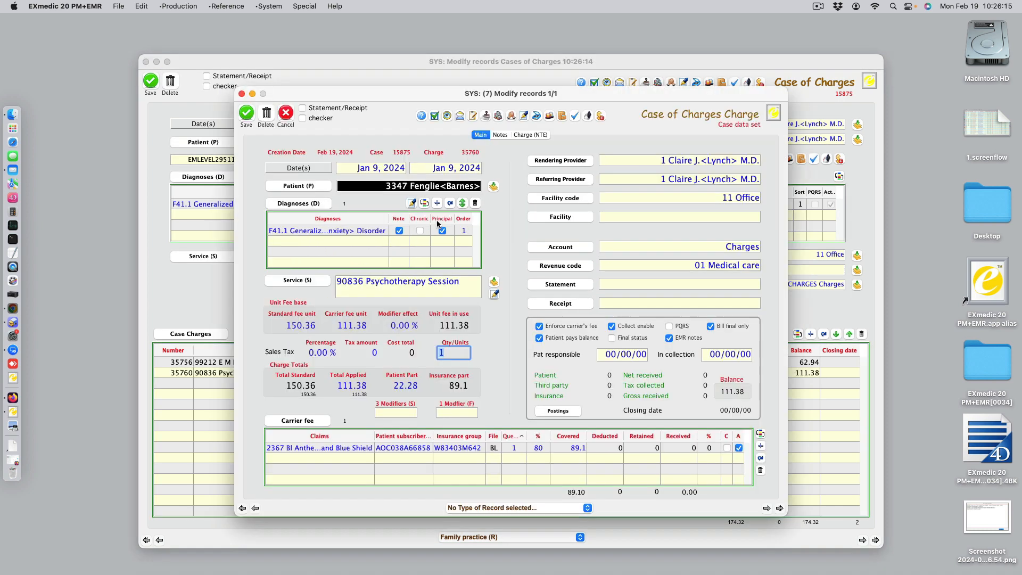
click(291, 115)
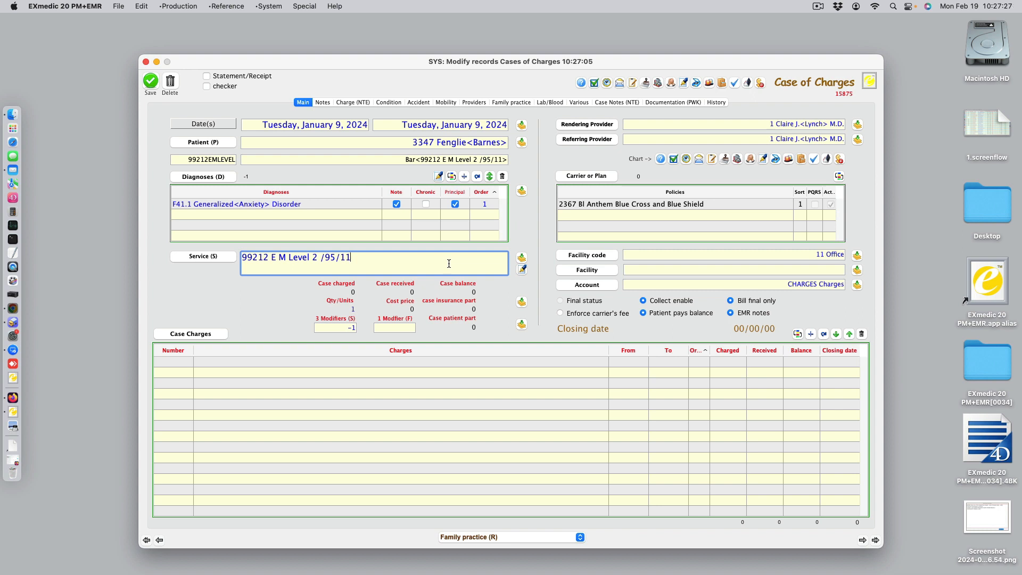
Step: Generate the case charges from the case service, selecting both 90836 Psychotherapy Session and 99212 E M Level 2
click(522, 258)
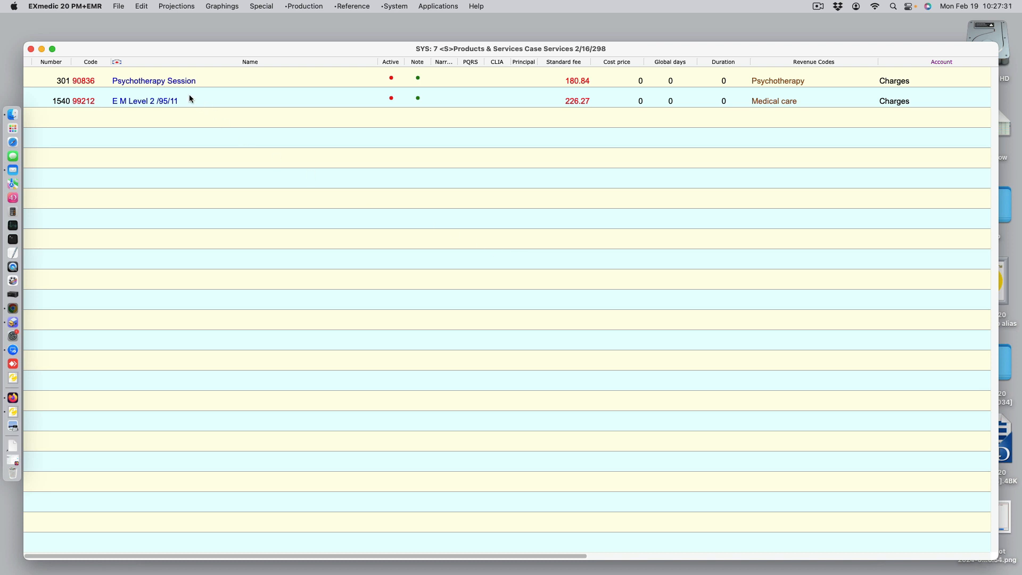
click(137, 82)
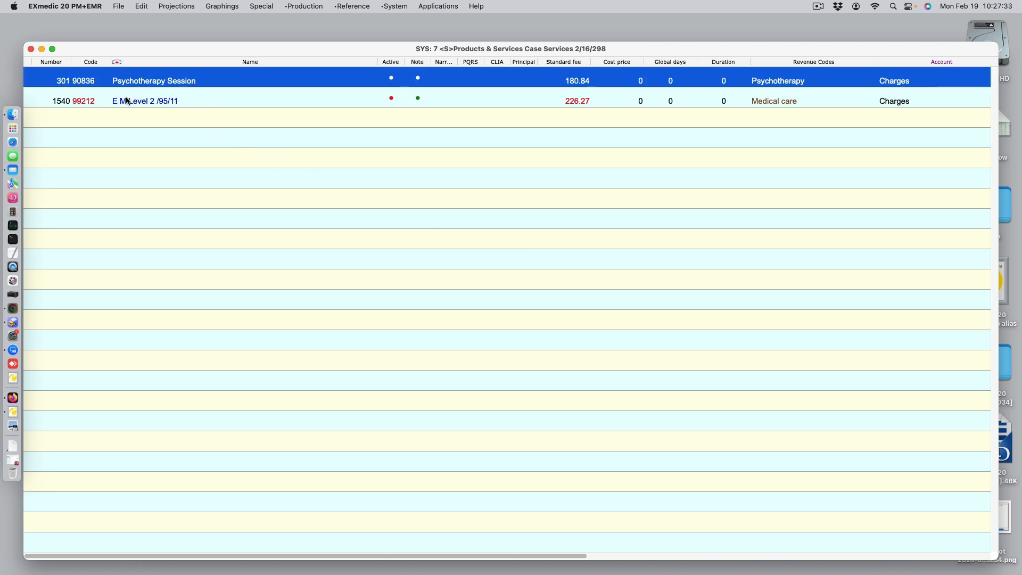
shift+click(130, 101)
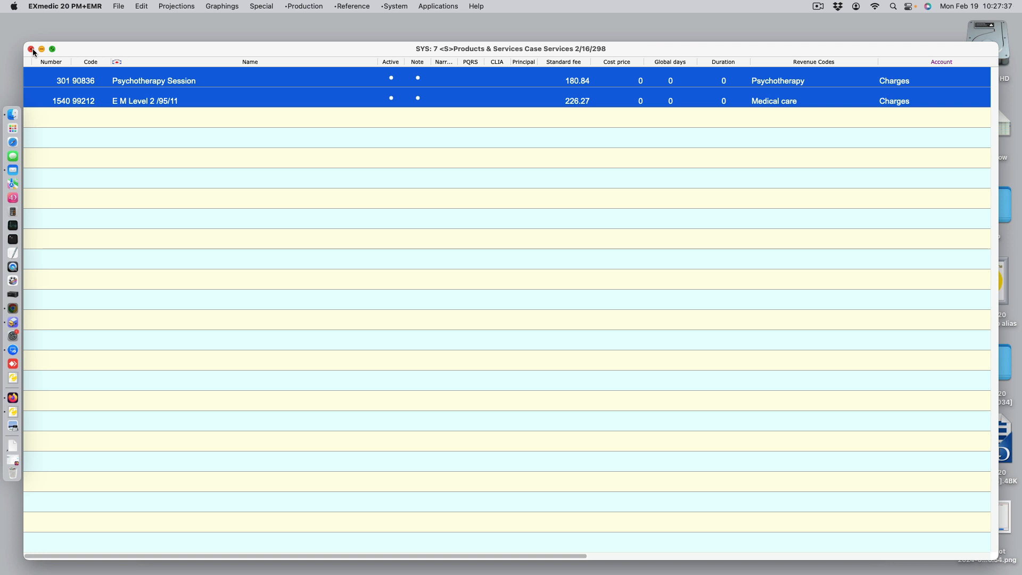
click(32, 50)
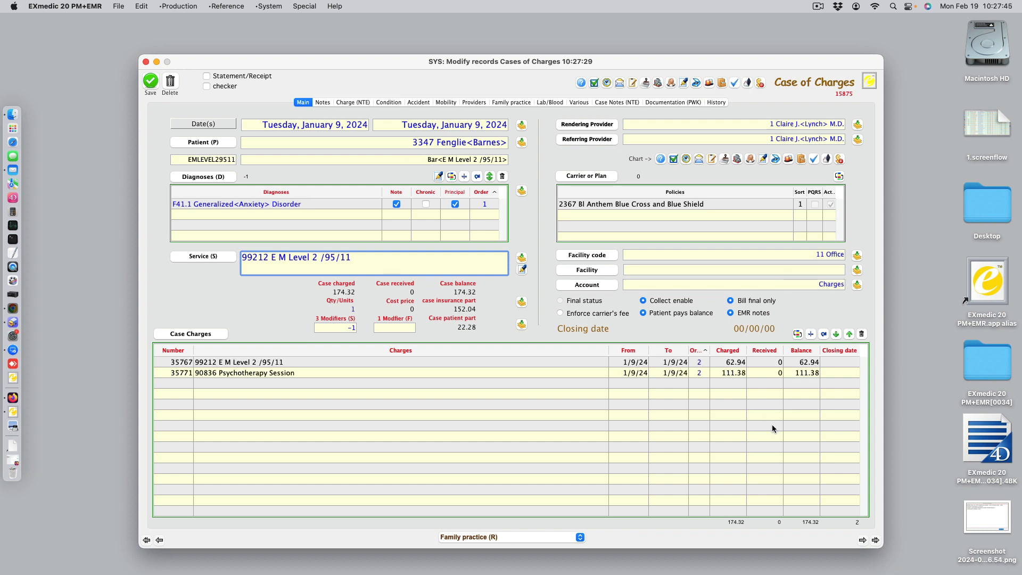
Step: Add diagnosis F31.0 Bipolar Disorder Current Episode Hypomanic, apply the diagnoses to the case charges, and check them in the 99212 charge
click(464, 176)
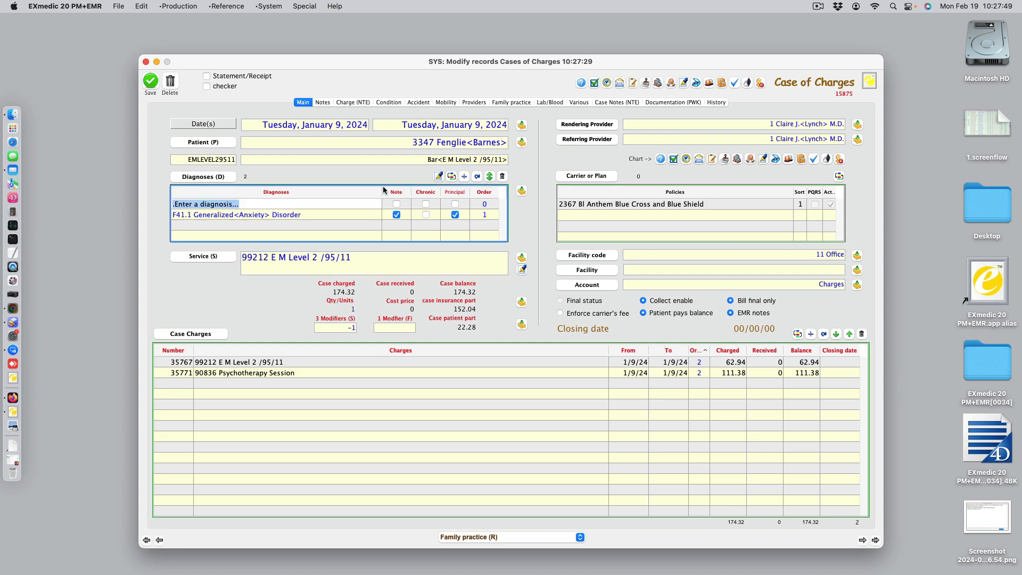
text(F31)
key(Return)
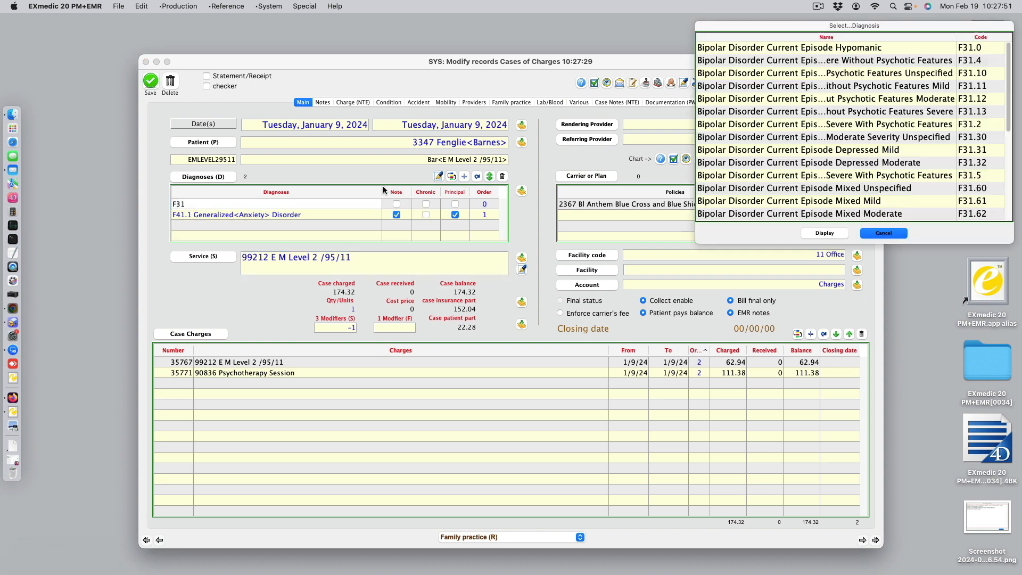
double_click(786, 51)
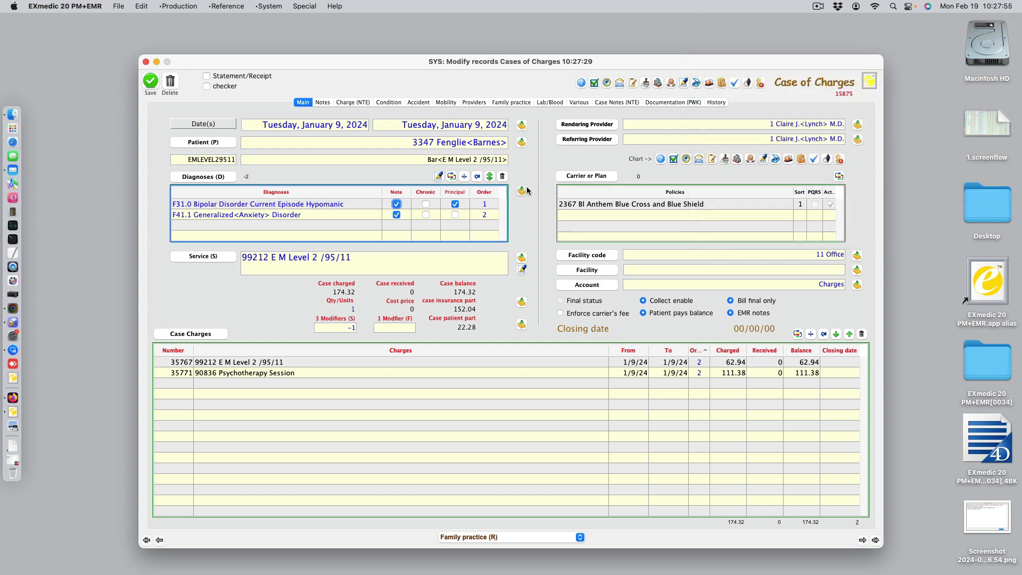
double_click(598, 362)
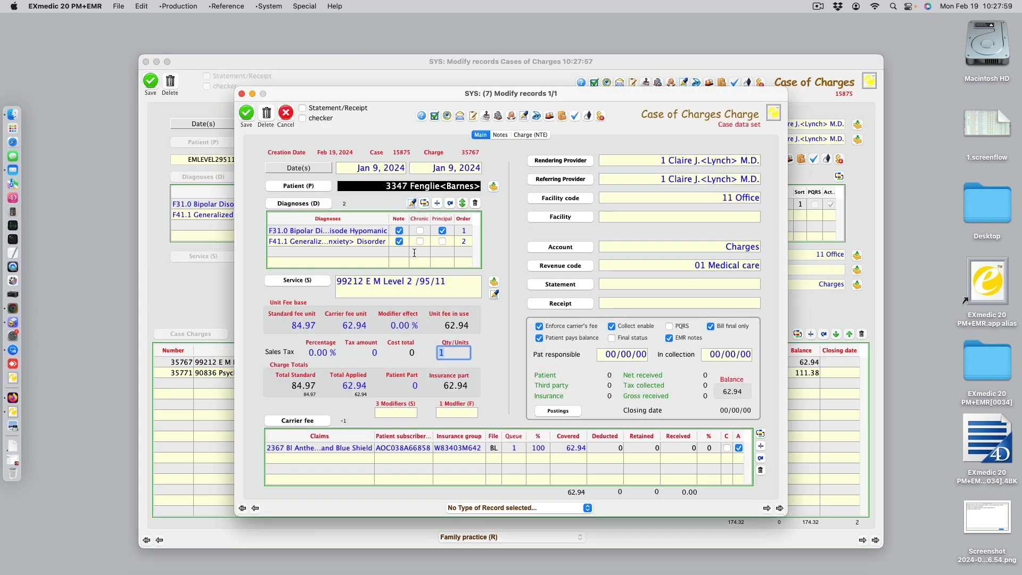
click(287, 112)
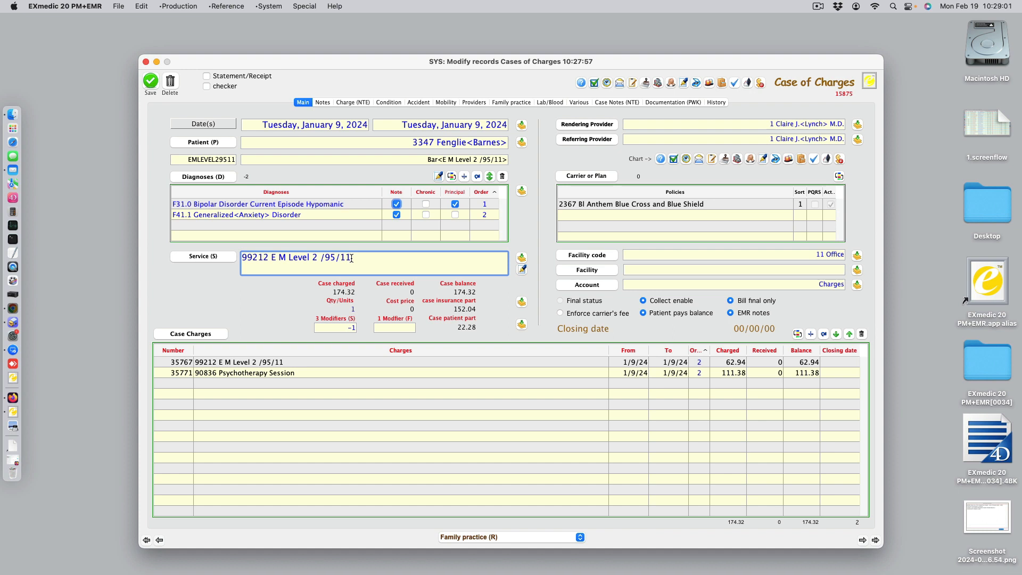
Step: Examine the diagnoses and sub services in the 99212 E M Level 2 service record and close it without saving
click(205, 257)
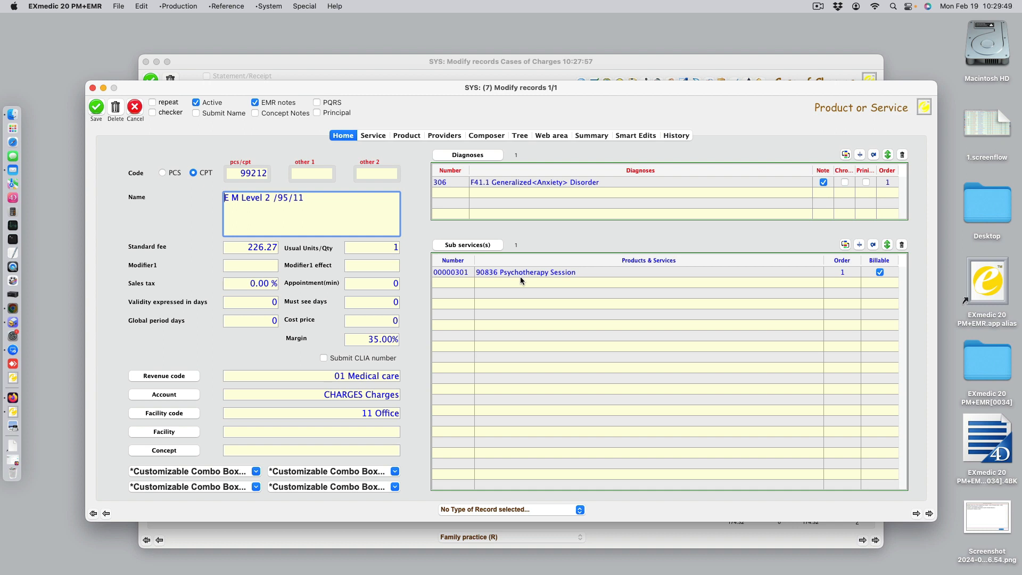
click(135, 107)
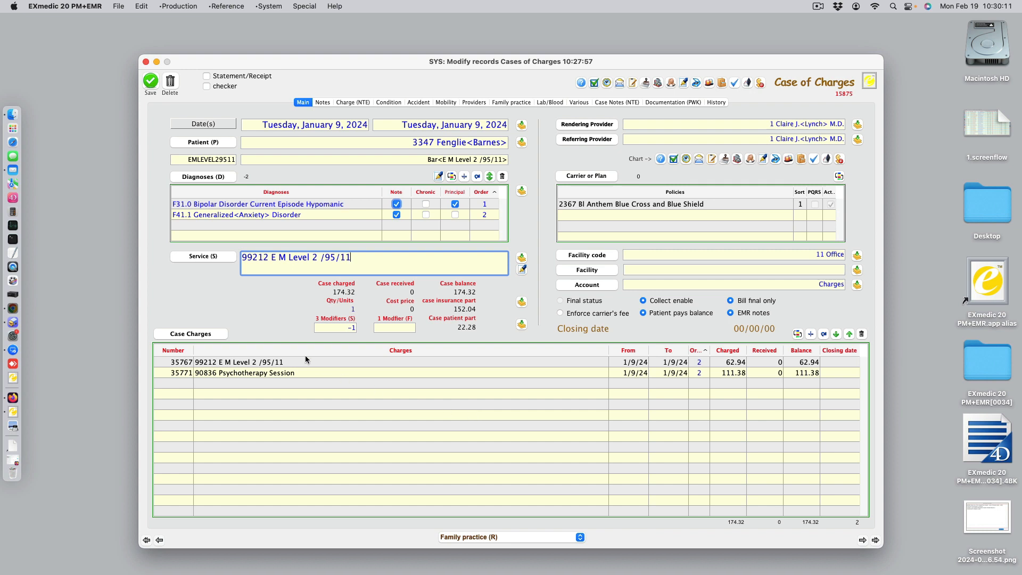
Step: Generate more case charges from the case service, selecting 90836 Psychotherapy Session and 99212 E M Level 2 /95/11
click(201, 334)
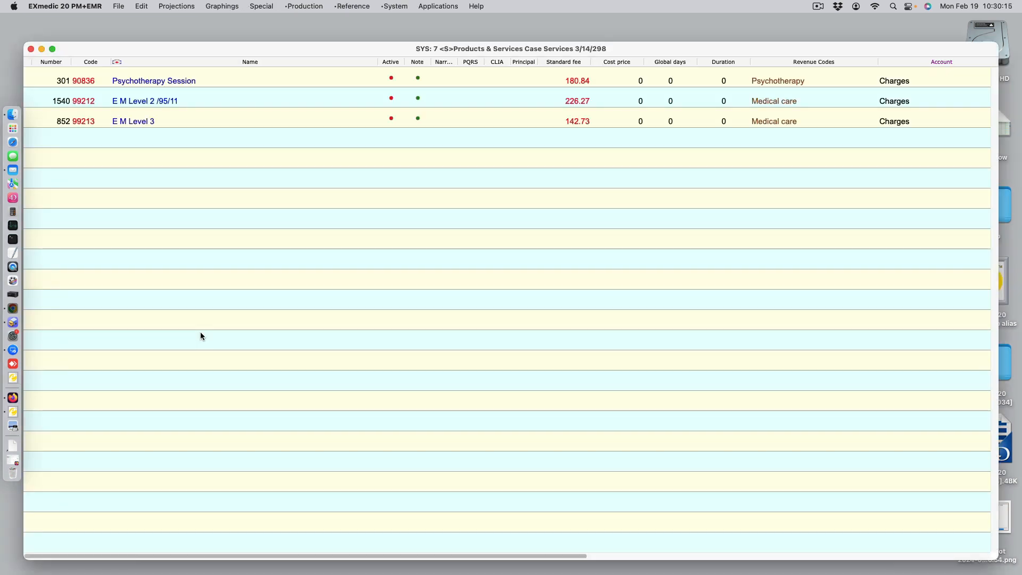
click(145, 100)
shift+click(148, 87)
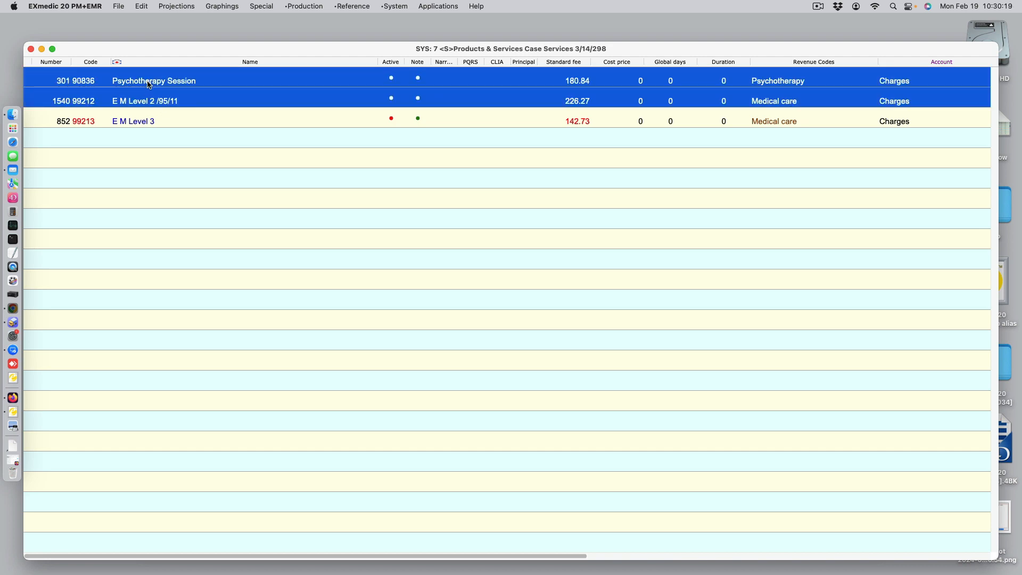
click(31, 50)
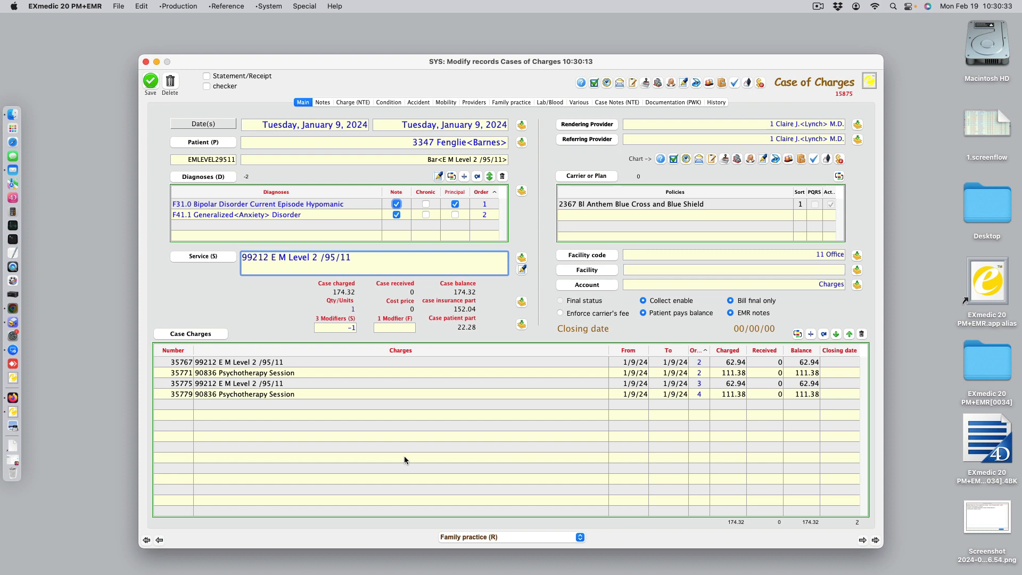
Step: Generate case charges from all three case services: 90836 Psychotherapy Session, 99212 E M Level 2 /95/11 and 99213 E M Level 3
click(181, 333)
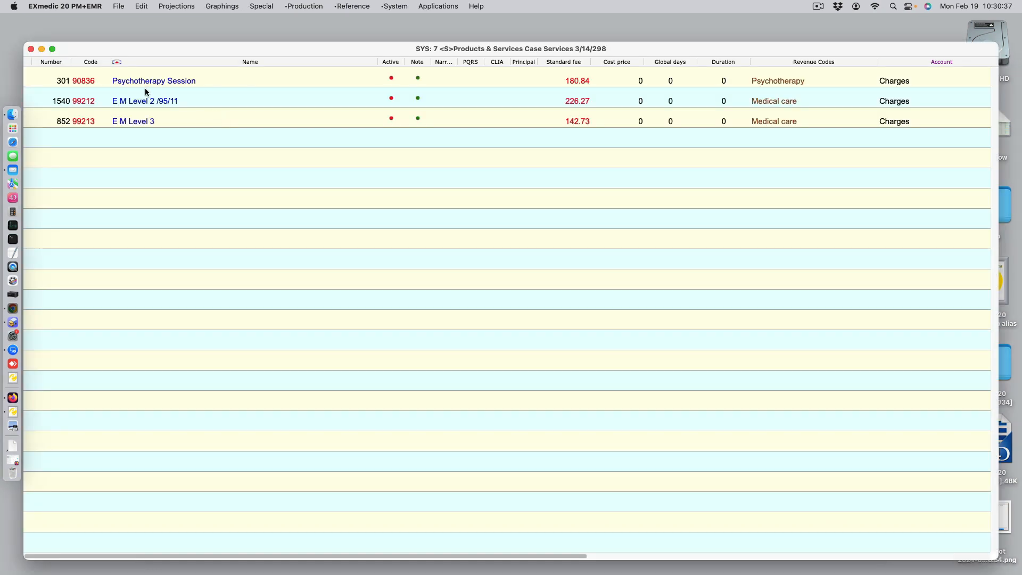
drag(140, 78, 144, 120)
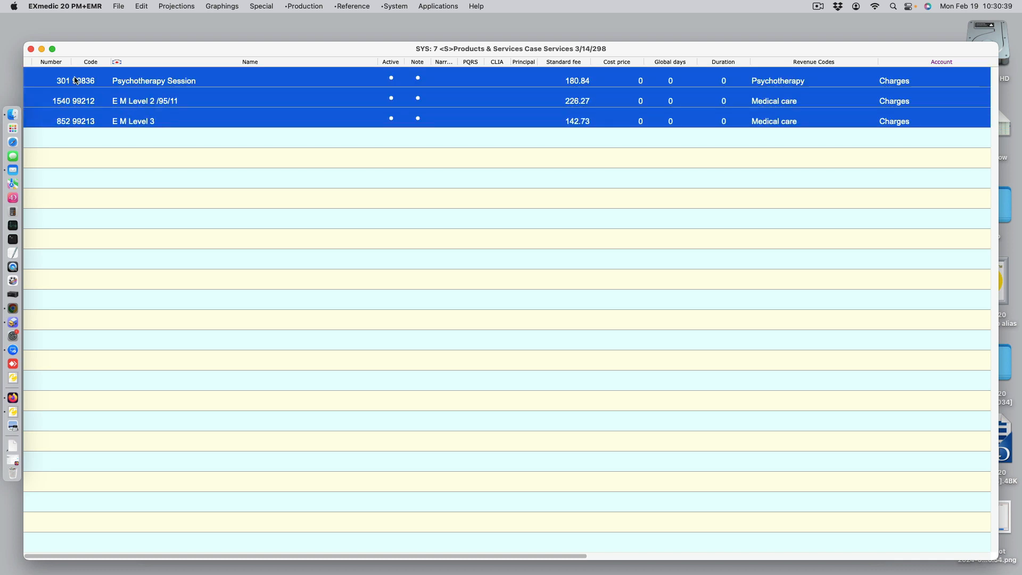
click(31, 48)
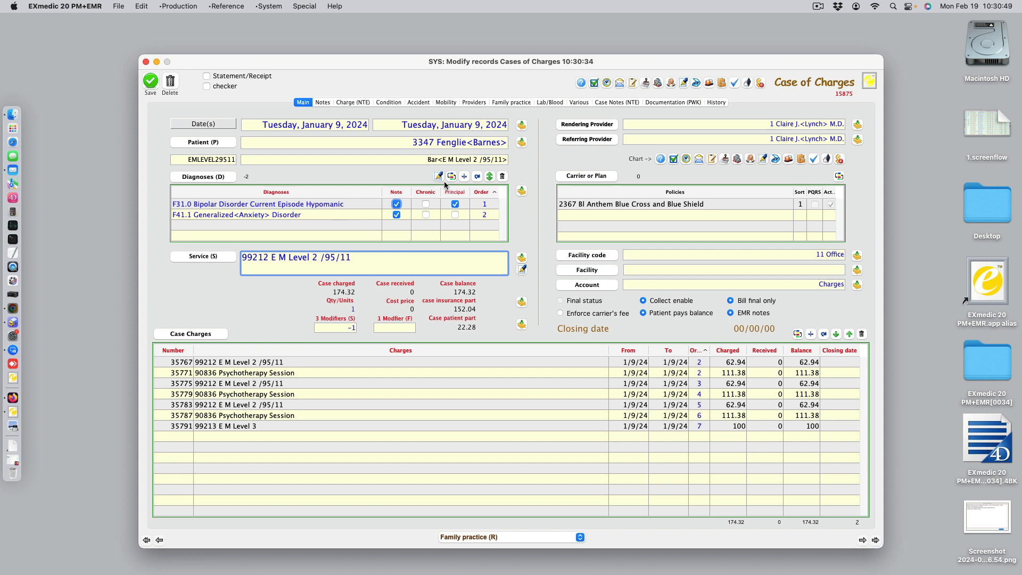
Step: Add diagnosis Z00.00 Encounter For General Adult Medical Examination Without Abnormal Findings to the case, searching the diagnoses for z0
click(464, 177)
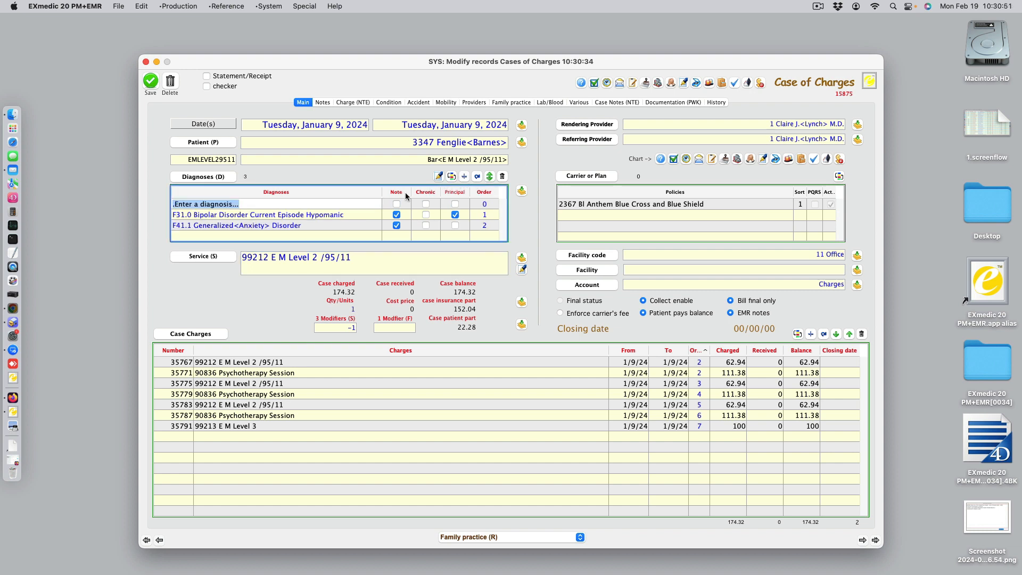
text(z)
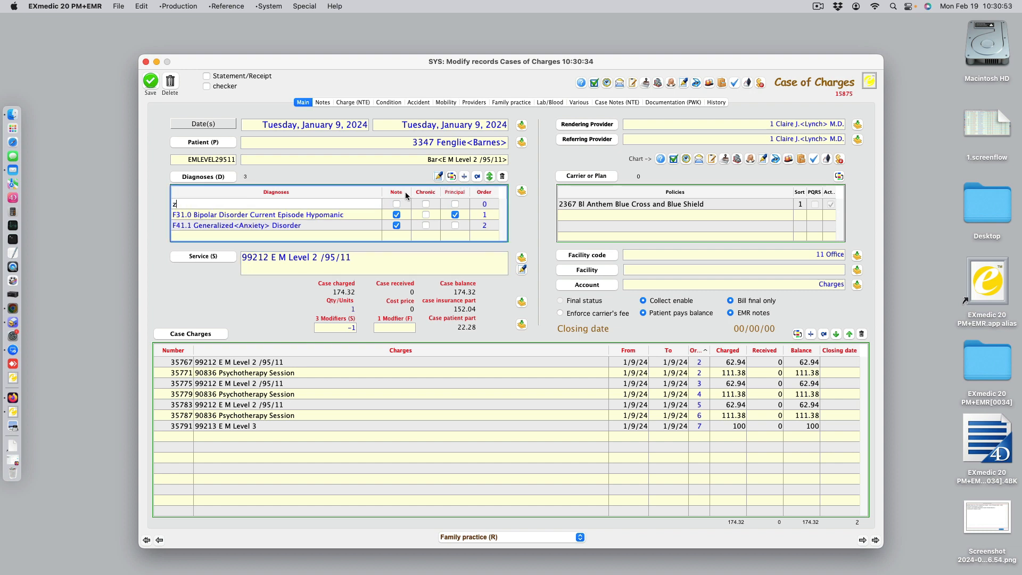
text(0)
key(Return)
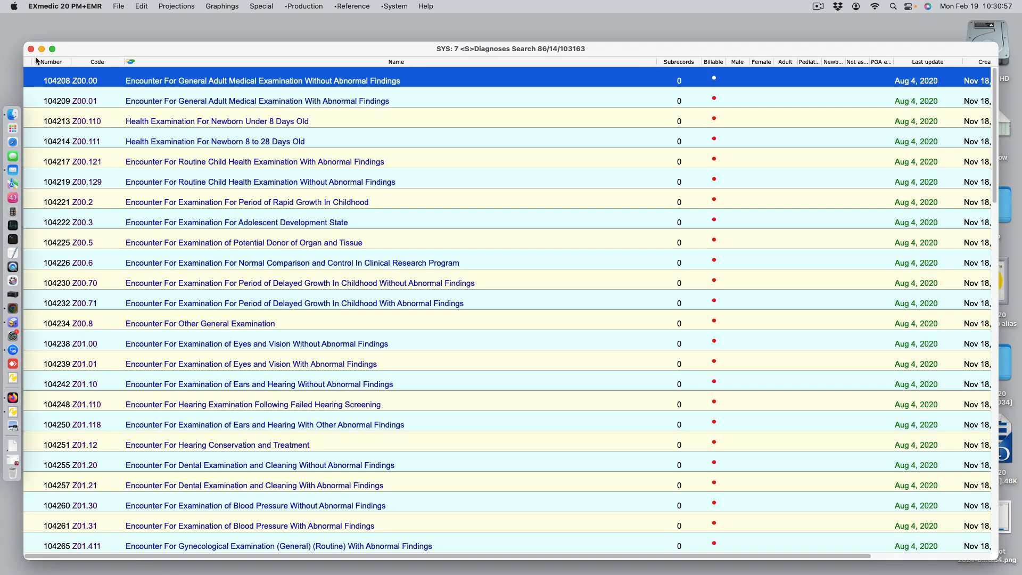
click(31, 49)
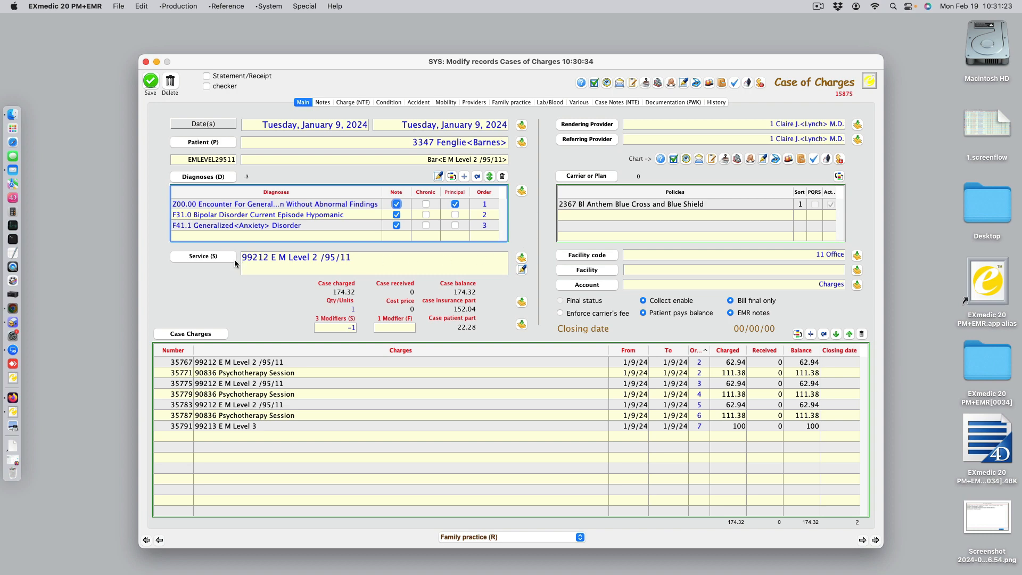
Step: Review the diagnoses and sub services in the record of the case's 99212 E M Level 2 /95/11 service, leaving without saving
click(218, 255)
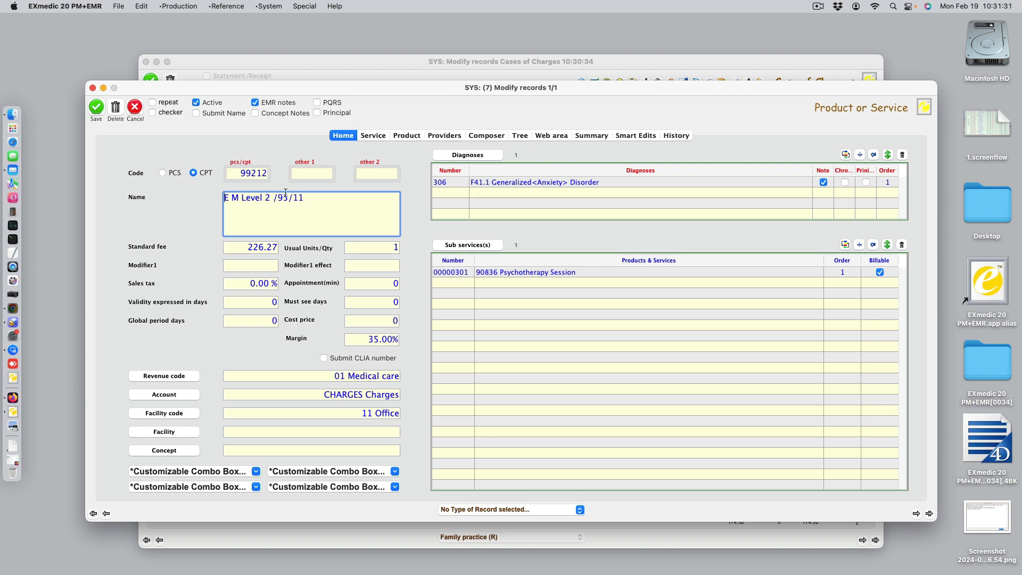
click(135, 107)
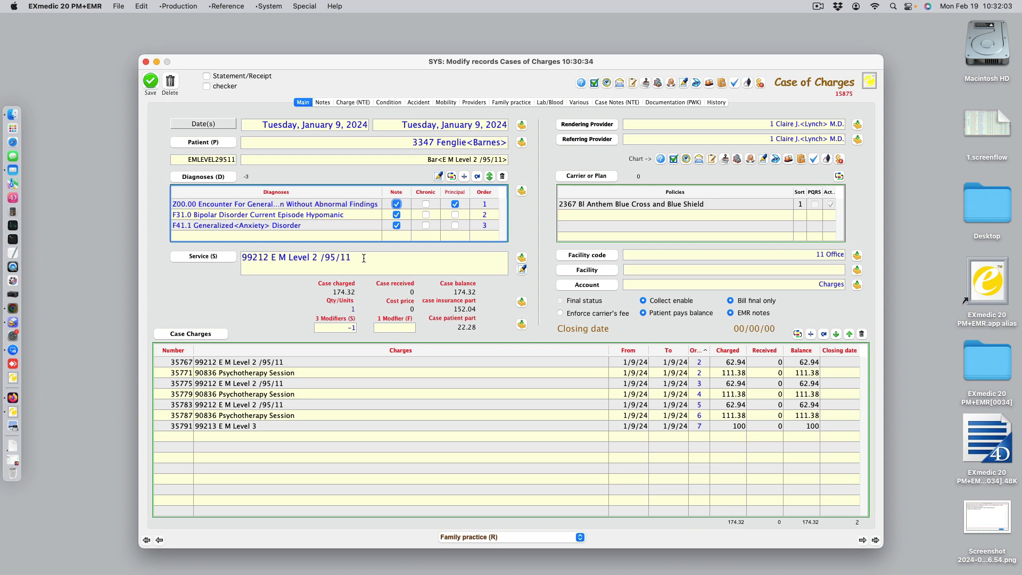
click(229, 257)
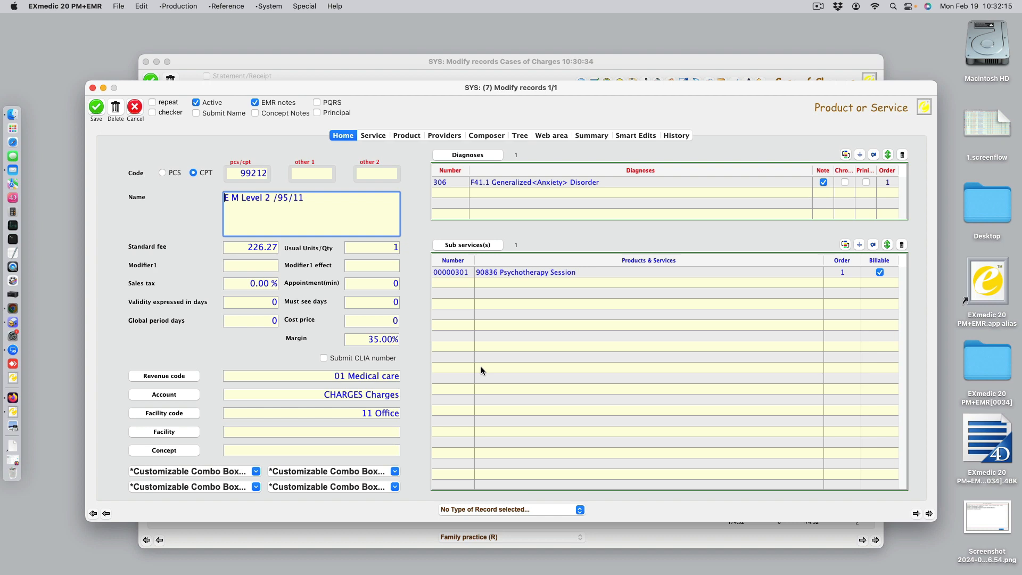
click(134, 108)
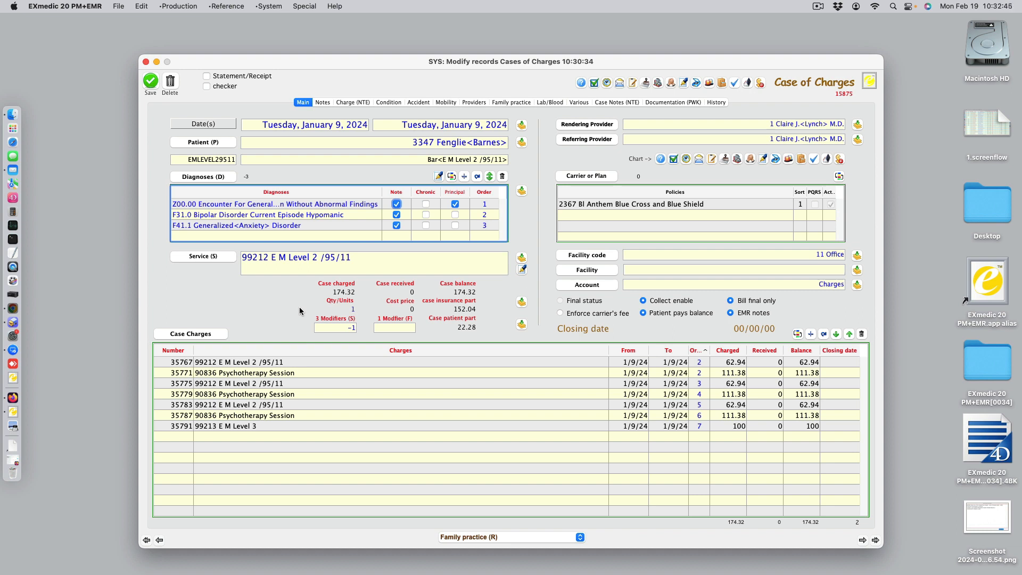
Step: Save the case of charges, run Reset Cases from Charges on it and close the cases list
click(151, 81)
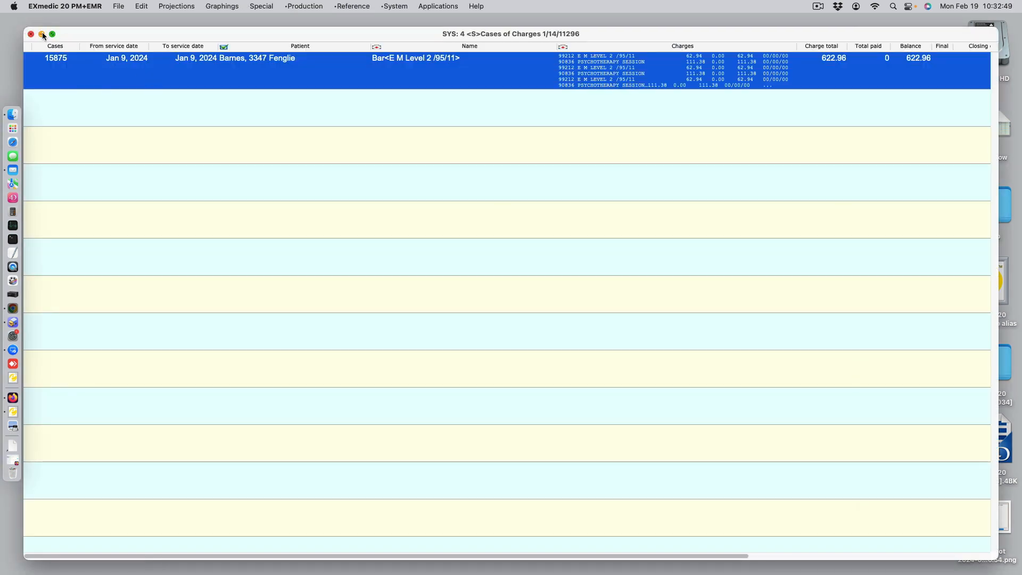
click(435, 7)
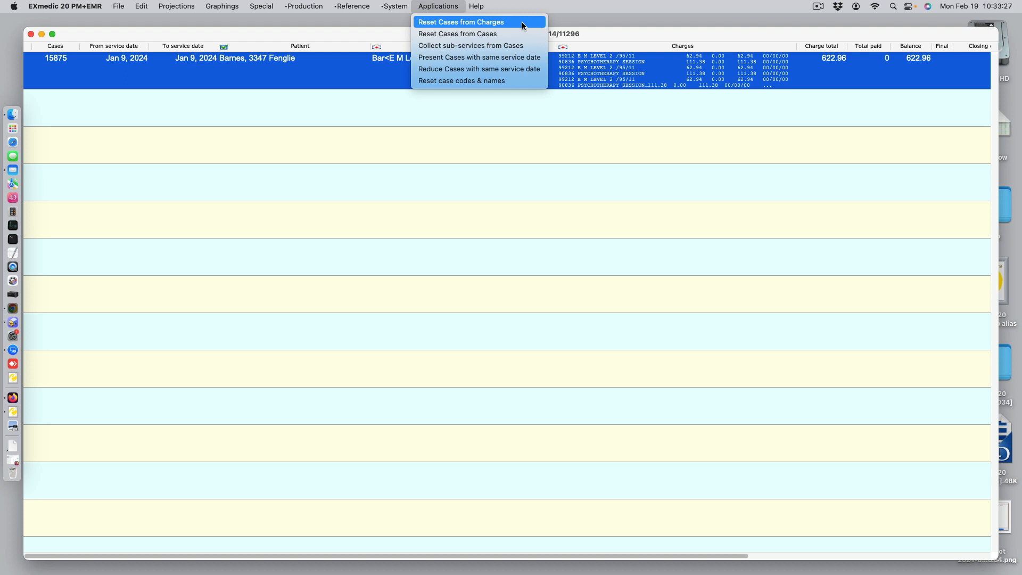
click(522, 21)
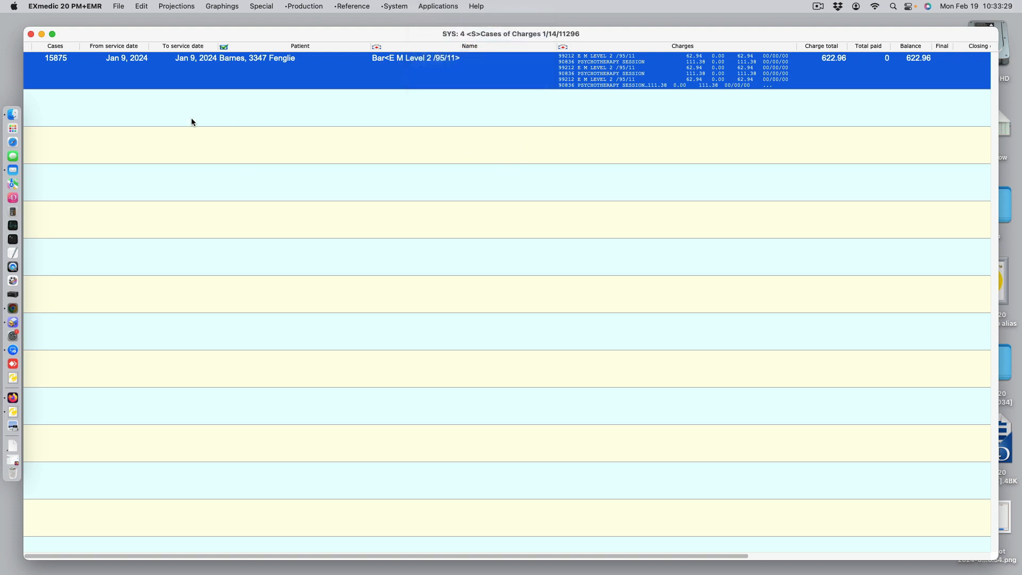
click(30, 34)
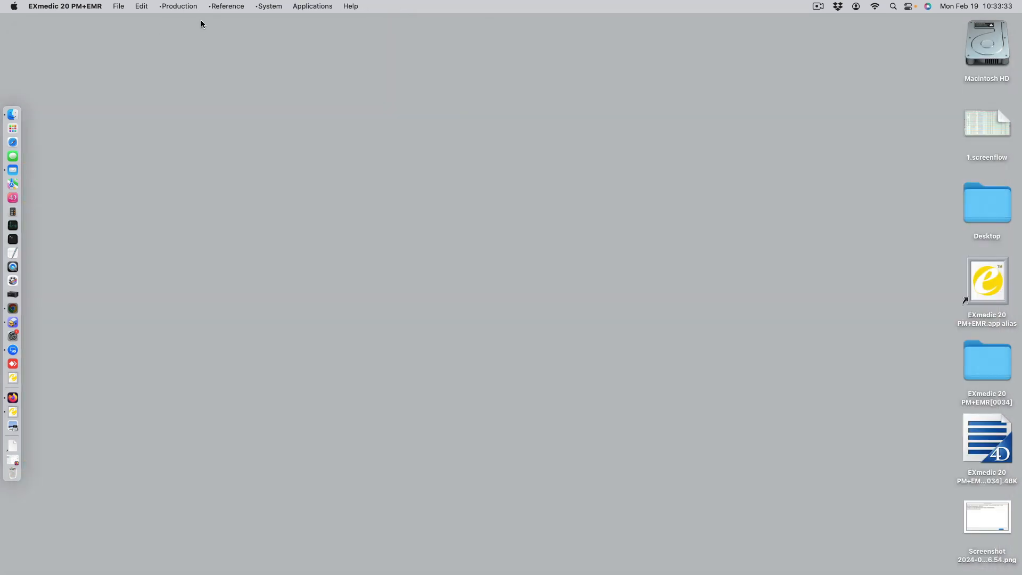
Step: Create a new case of charges and assign the first patient found by searching for ab
click(177, 7)
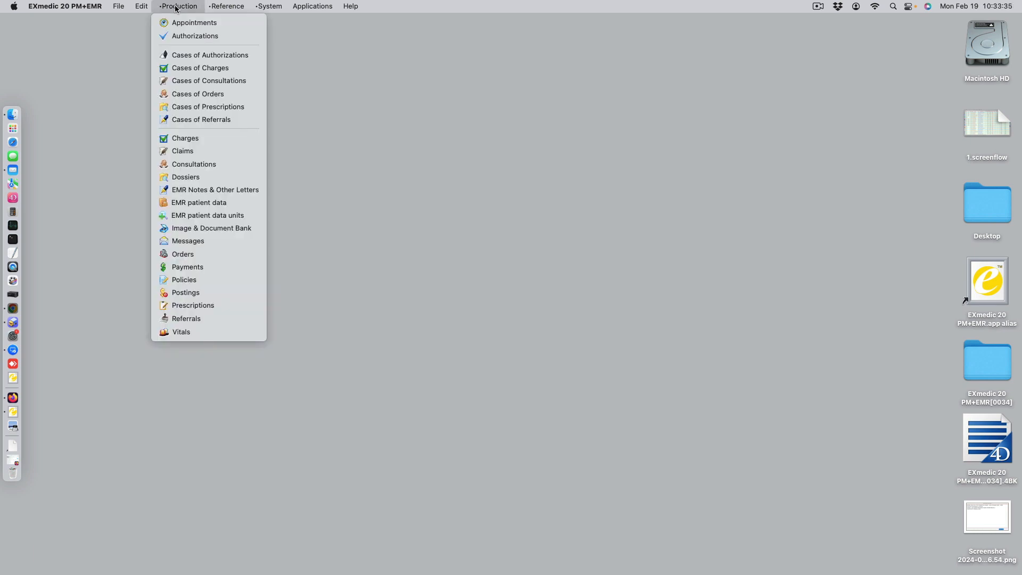
click(242, 69)
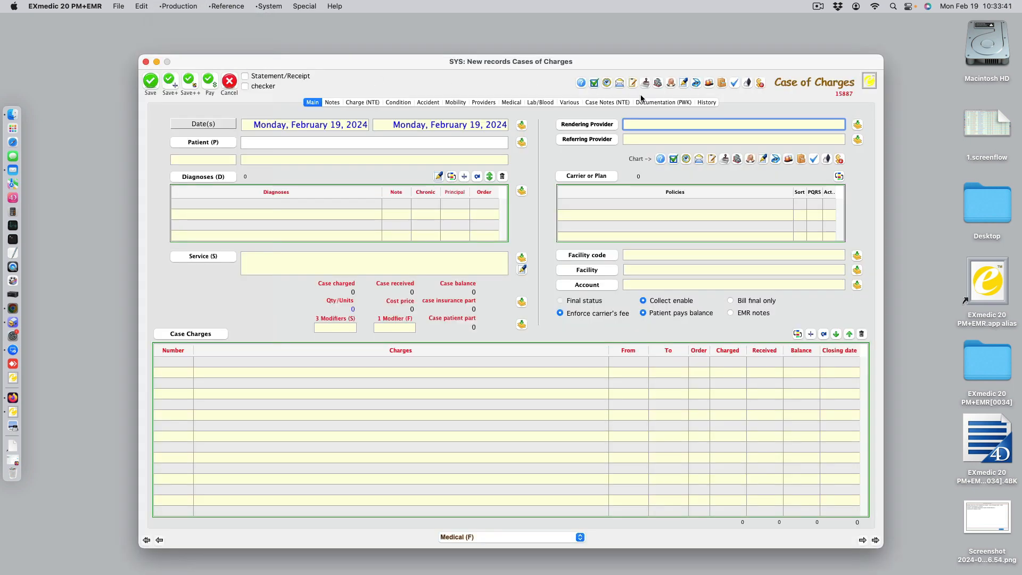
click(400, 145)
text(a)
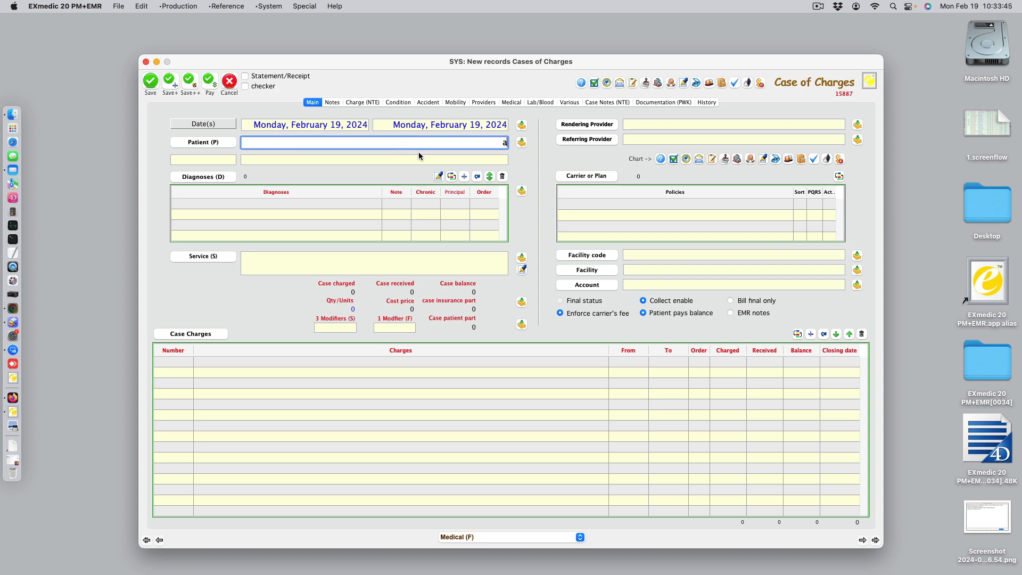
text(b)
key(Tab)
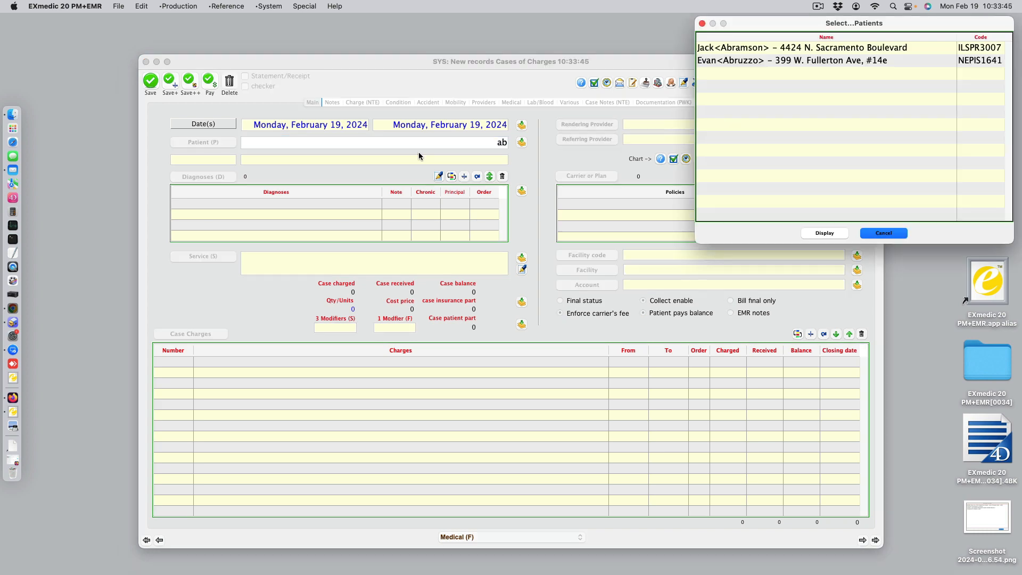
double_click(737, 49)
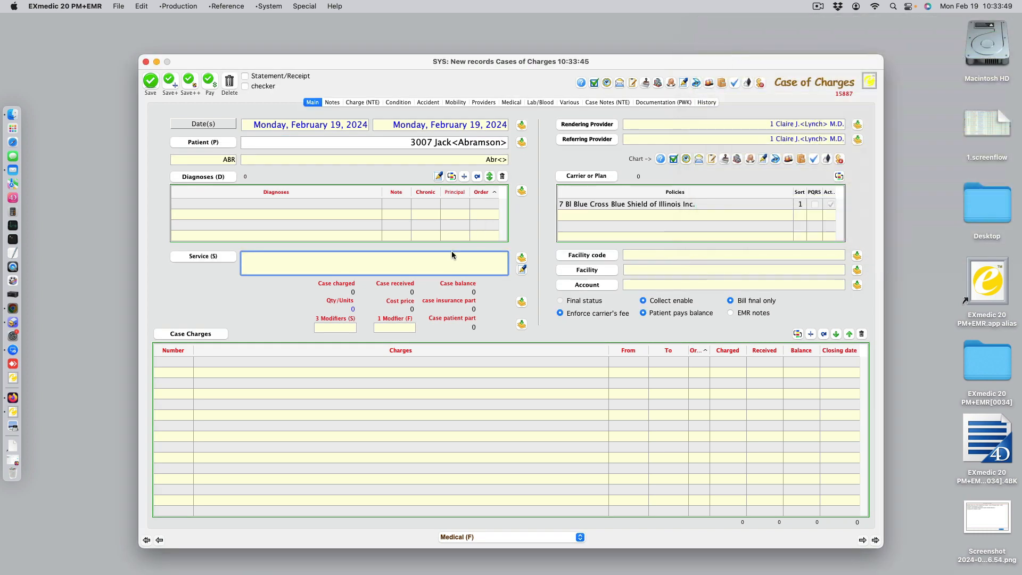
Step: Set the new case's service to 99212 E M Level 2 /95/11 and generate charges for both 90836 Psychotherapy Session and 99212
text(99212)
key(Tab)
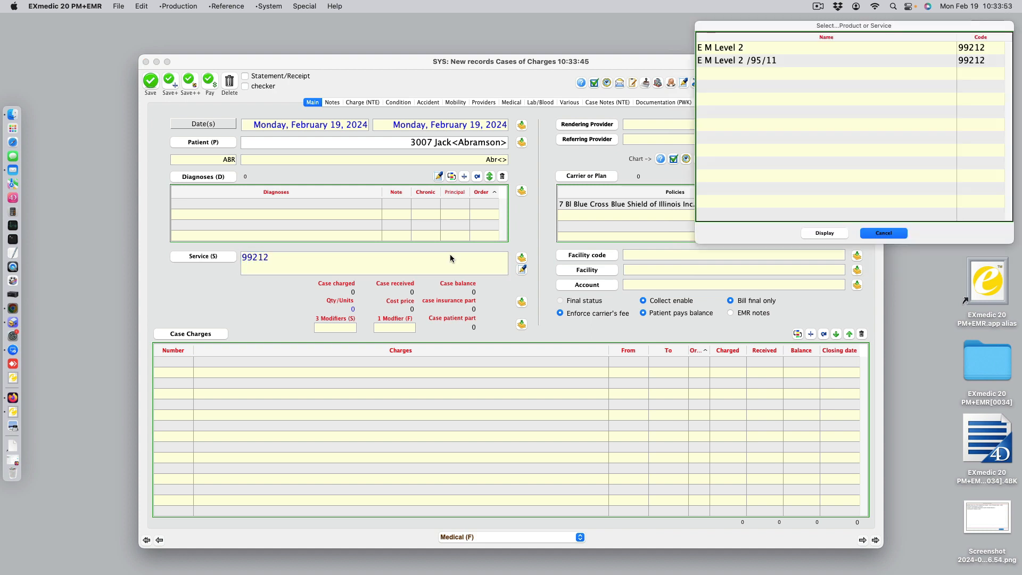
click(748, 61)
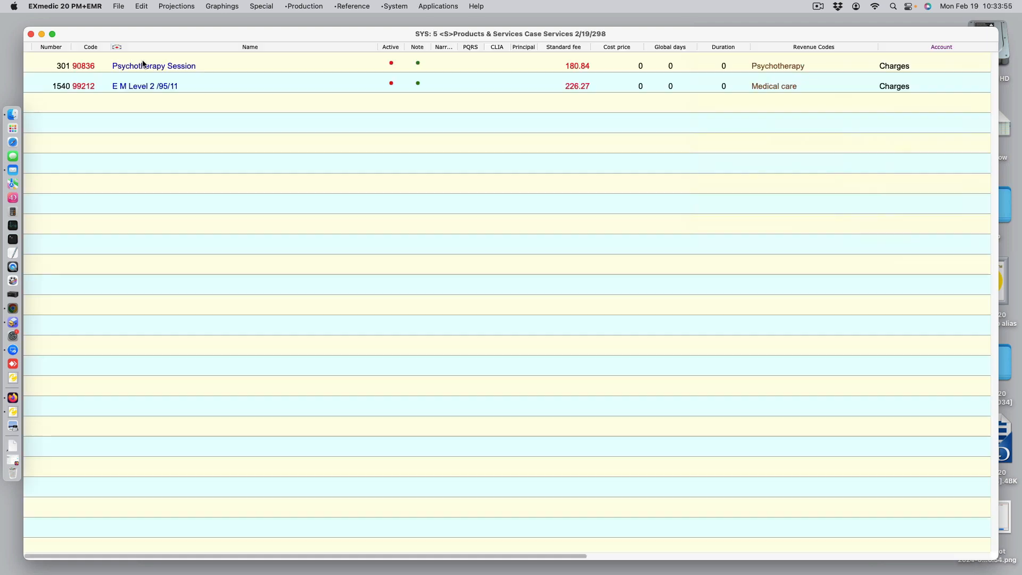
click(143, 64)
shift+click(133, 84)
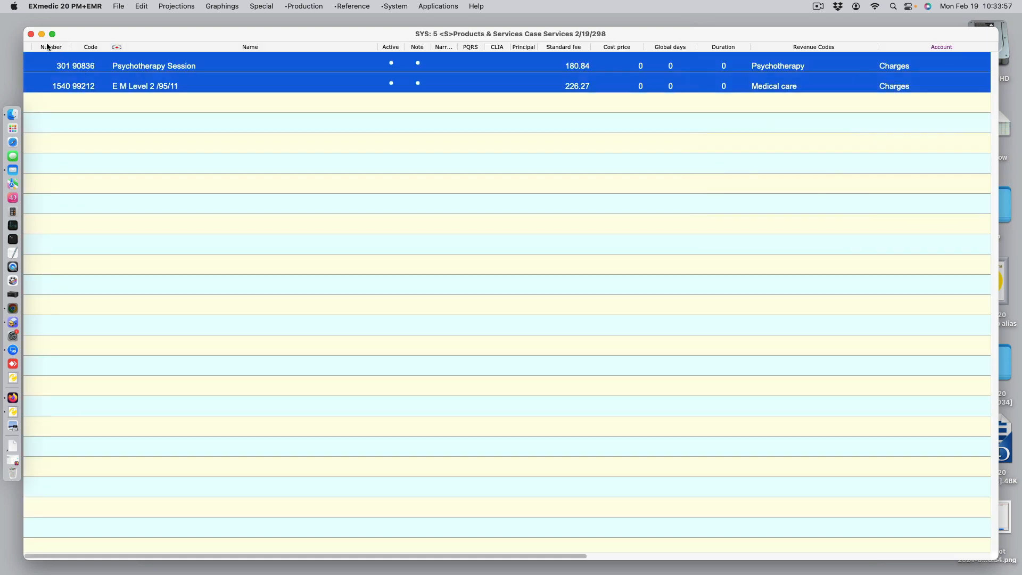
click(31, 34)
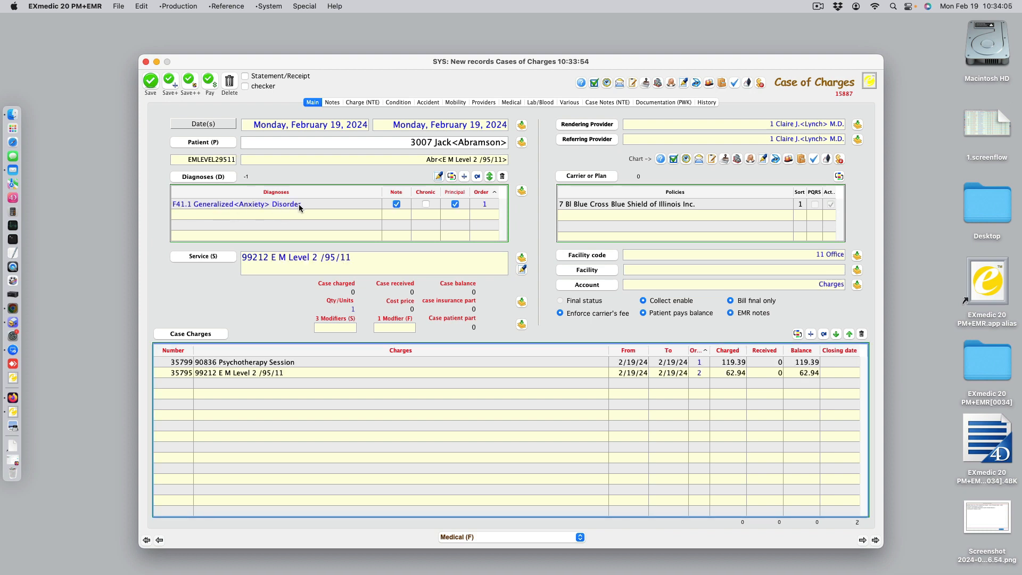
Step: Check the new case's 99212 E M Level 2 /95/11 service record for its linked diagnosis and sub service, without saving
click(222, 257)
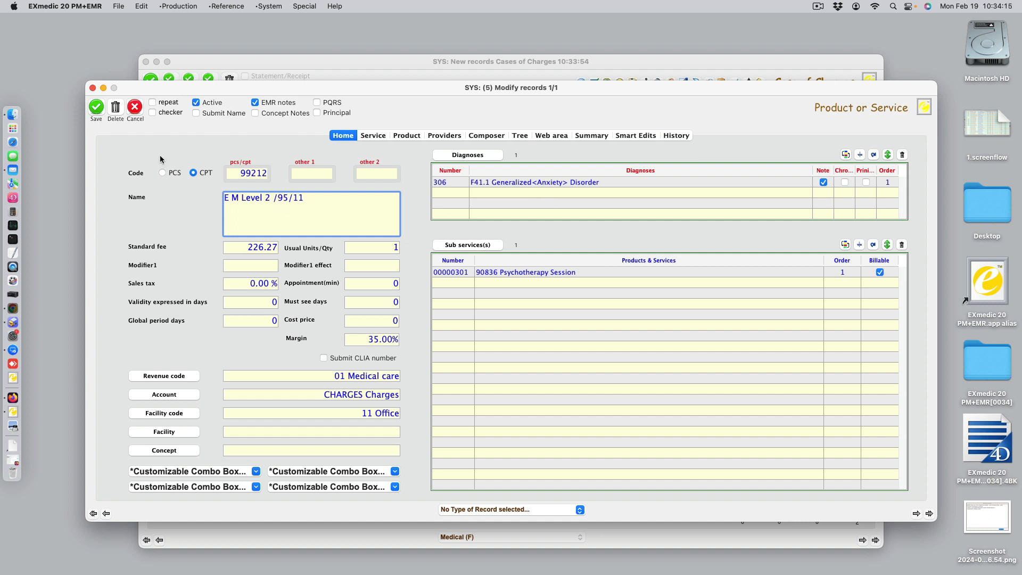
click(128, 106)
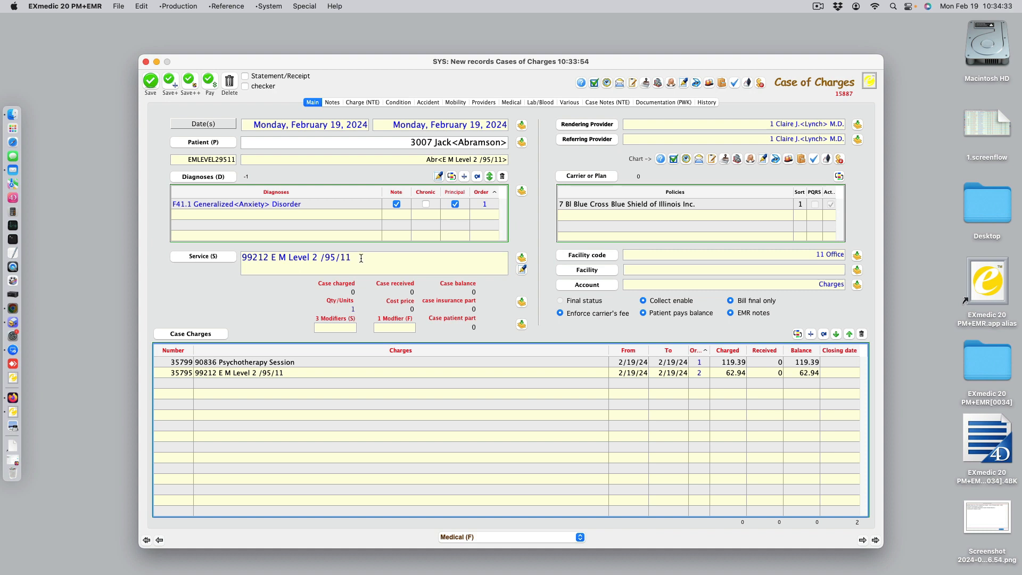
click(223, 256)
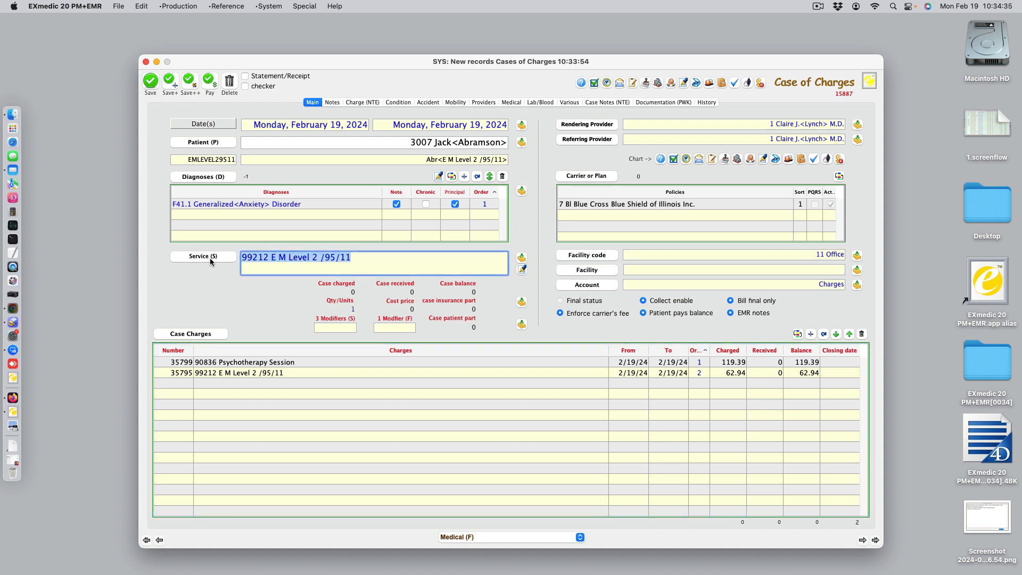
Step: Open the Products & Services list, show all records and sort them by number
click(227, 6)
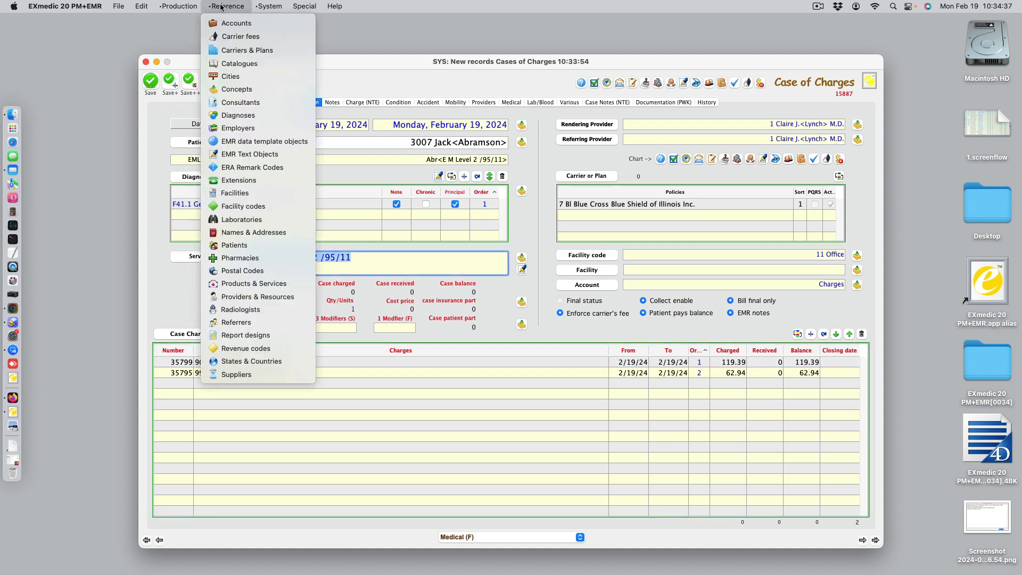
click(281, 282)
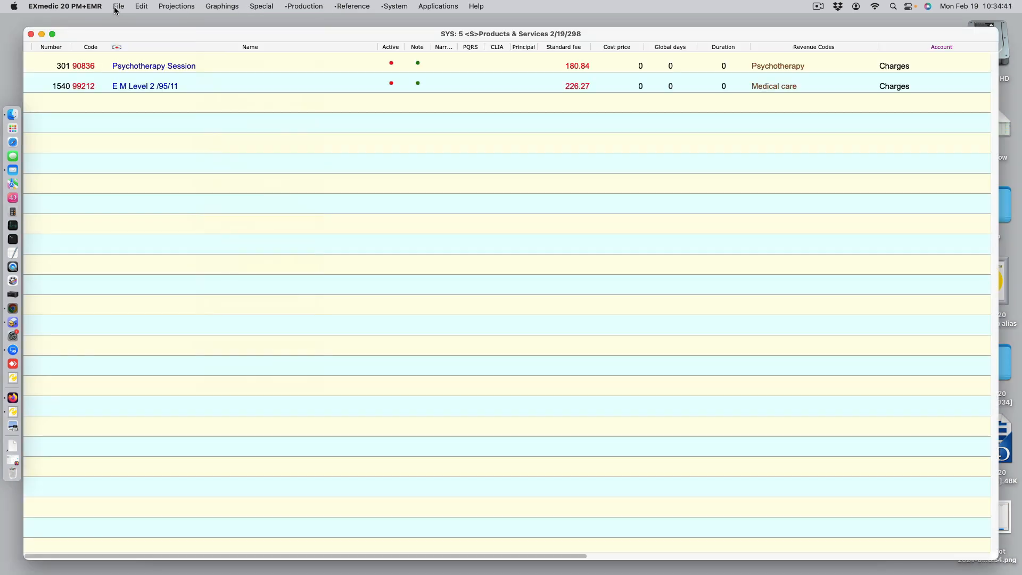
click(118, 6)
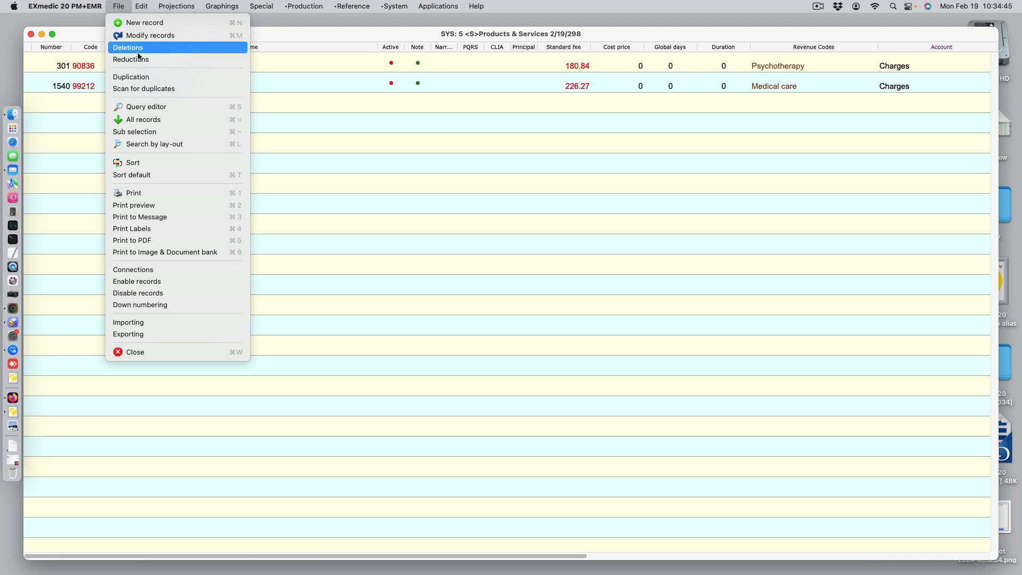
click(150, 120)
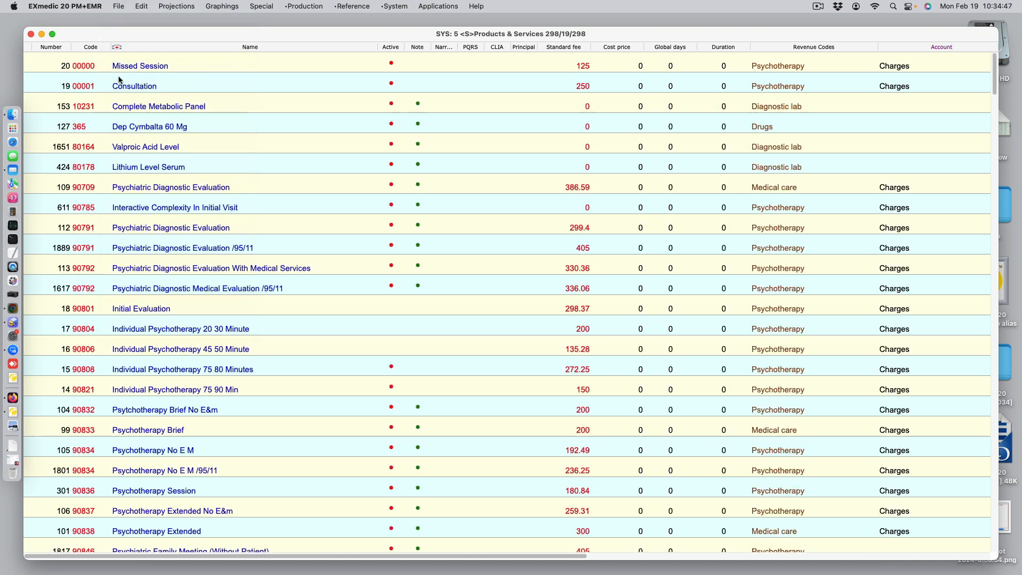
click(55, 48)
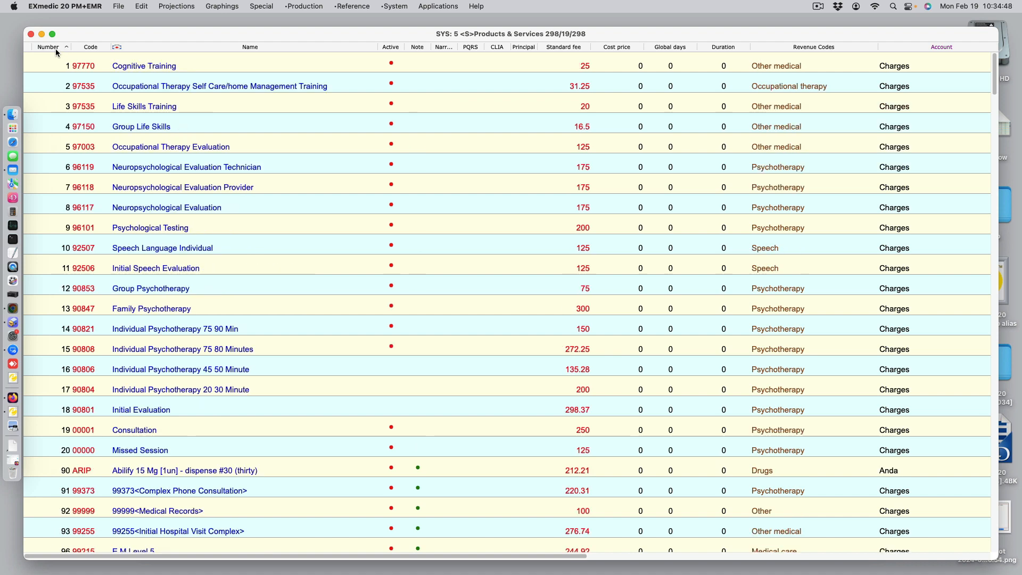
Step: Check the sub services listed in the 97770 Cognitive Training service record without saving, and return to the new case of charges
double_click(170, 68)
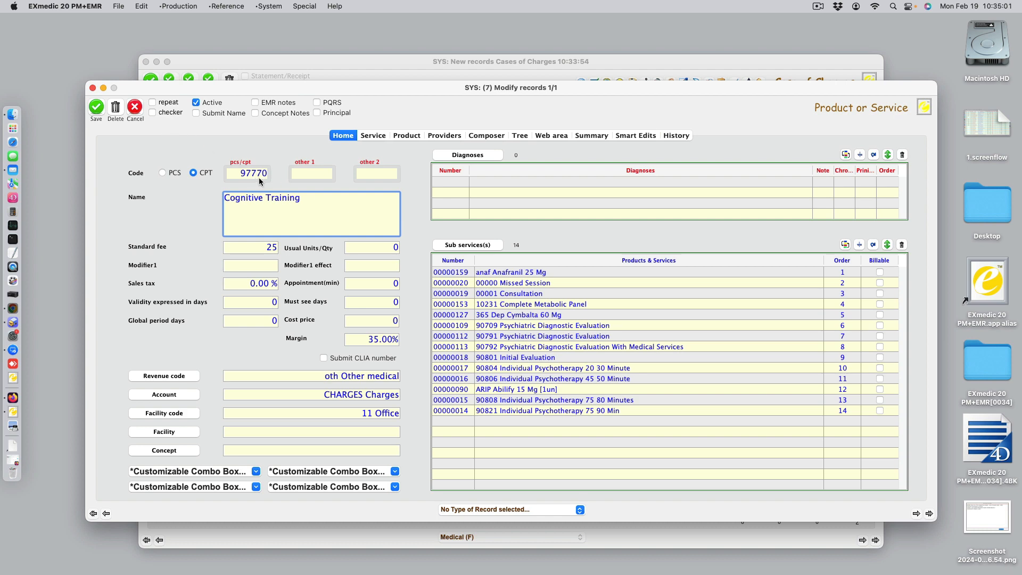
click(131, 106)
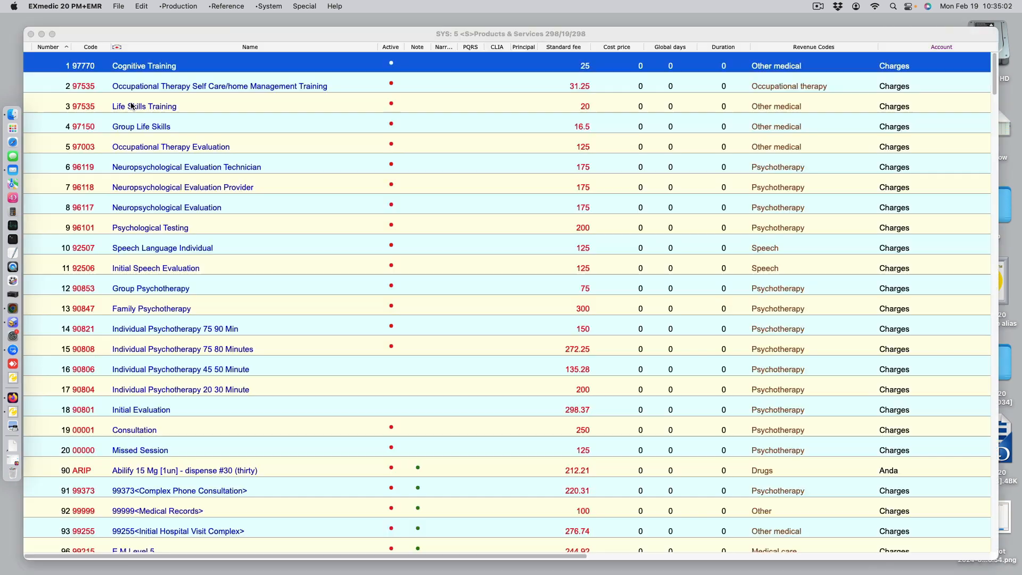
click(30, 35)
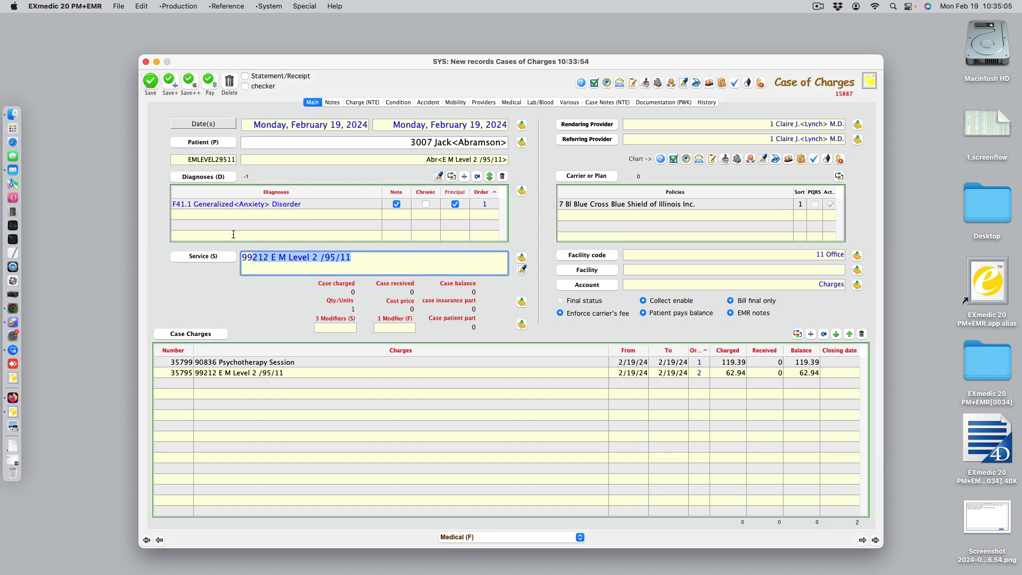
Step: Set the case's service to 97770 Cognitive Training and generate a charge for only that service from the listed case services
text(977)
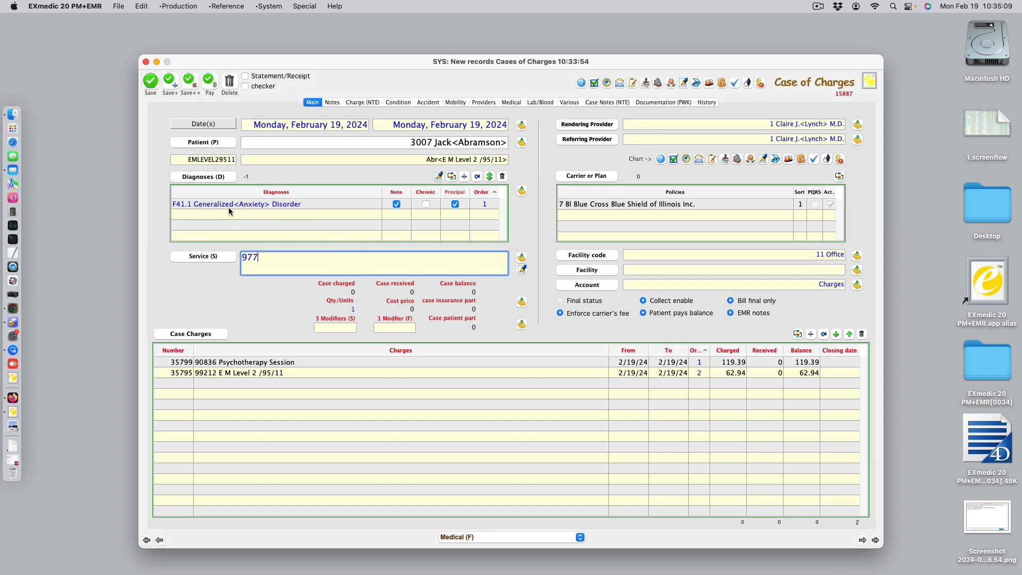
text(70)
key(Tab)
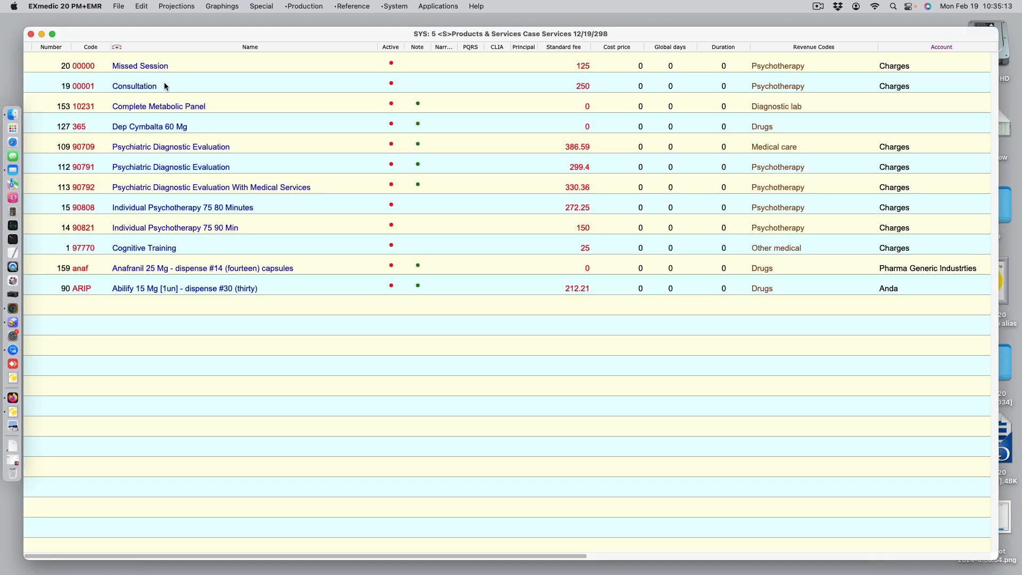
click(166, 245)
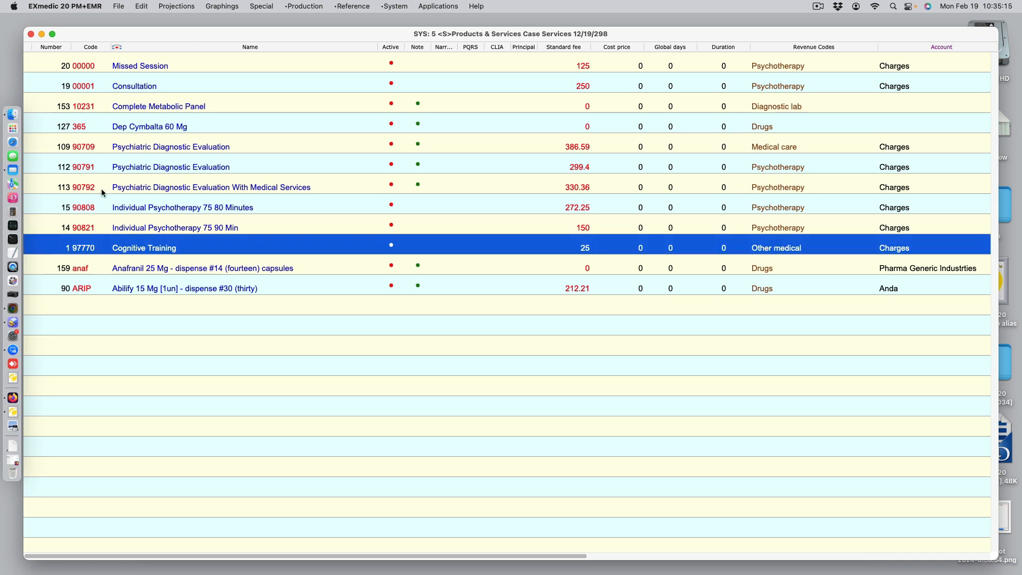
click(31, 34)
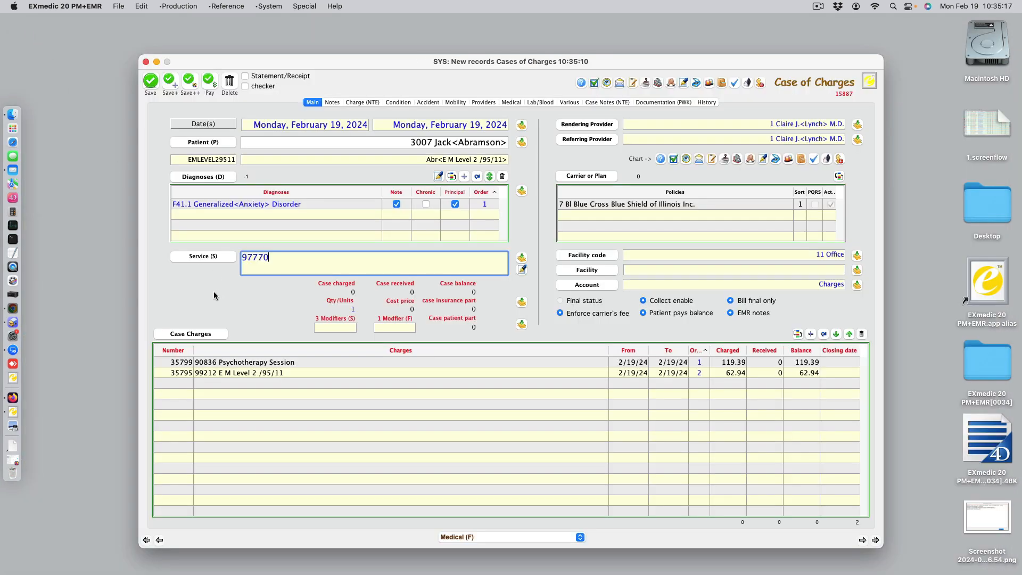
key(Return)
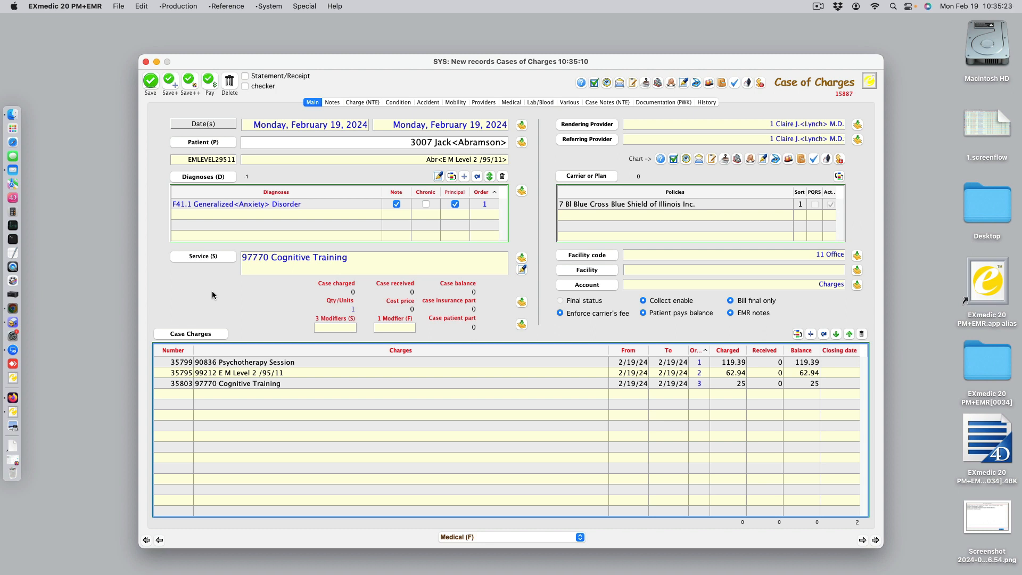
Step: Reopen the case's service selection and generate charges for 00001, 90709, 90792, 90808, 97770 and ARIP together
click(522, 258)
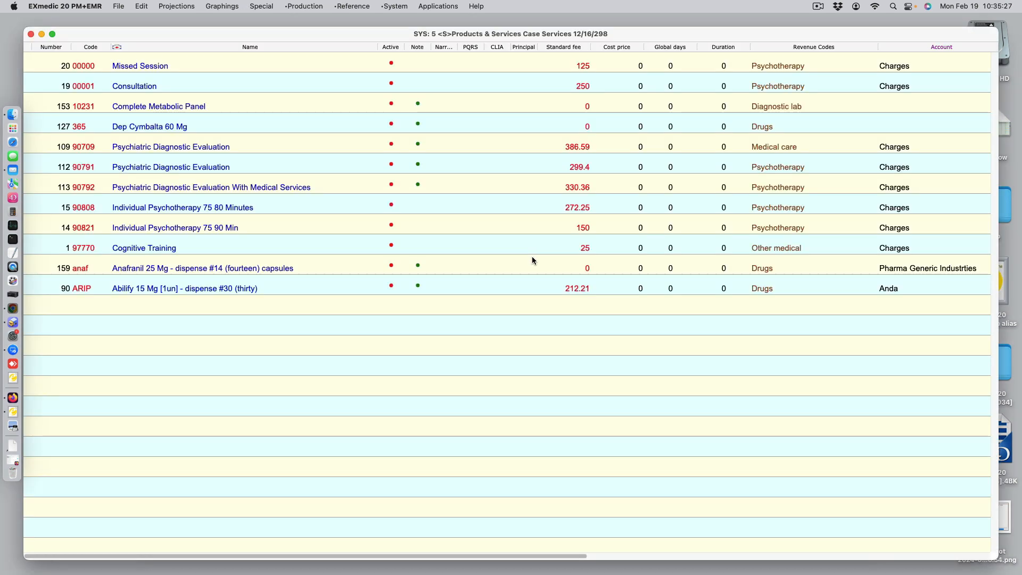
click(178, 63)
super+click(204, 290)
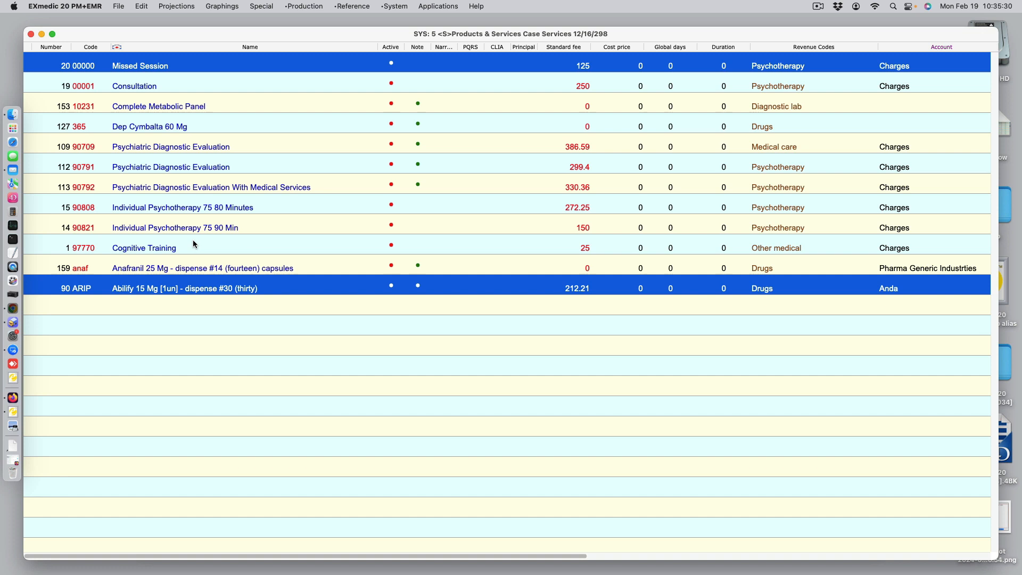
click(162, 70)
shift+click(219, 289)
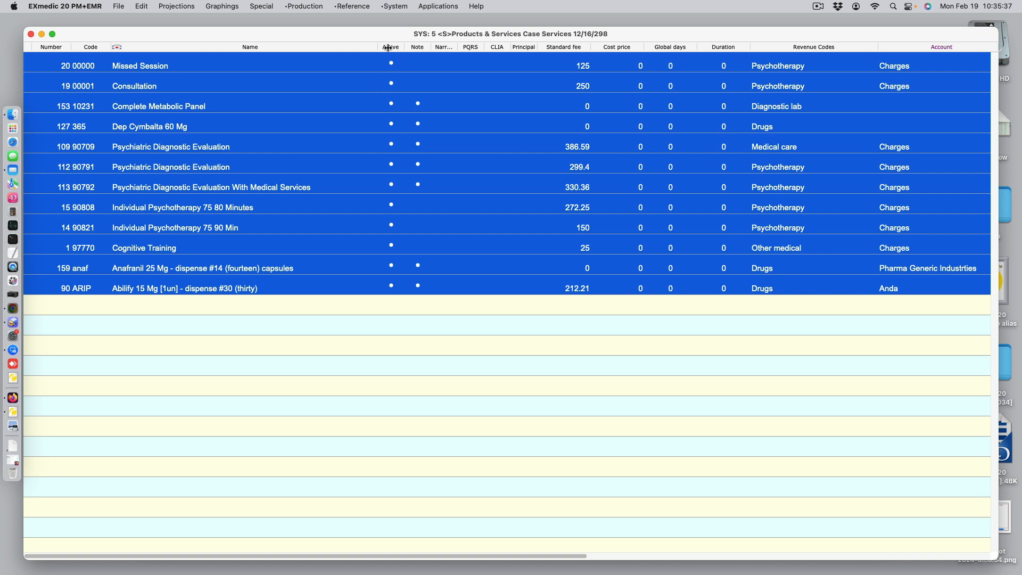
click(184, 81)
super+click(195, 146)
super+click(196, 186)
super+click(196, 207)
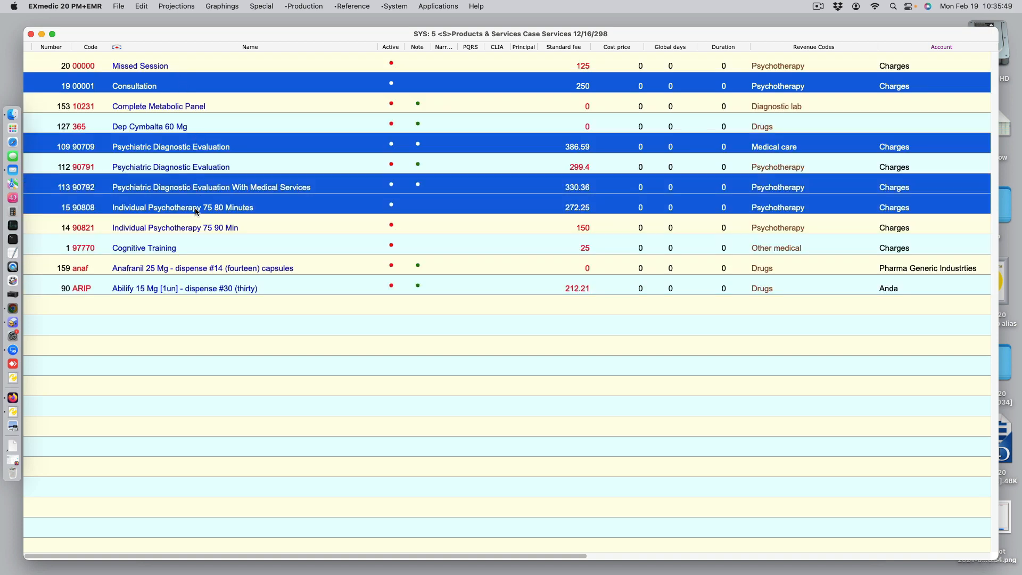
super+click(196, 248)
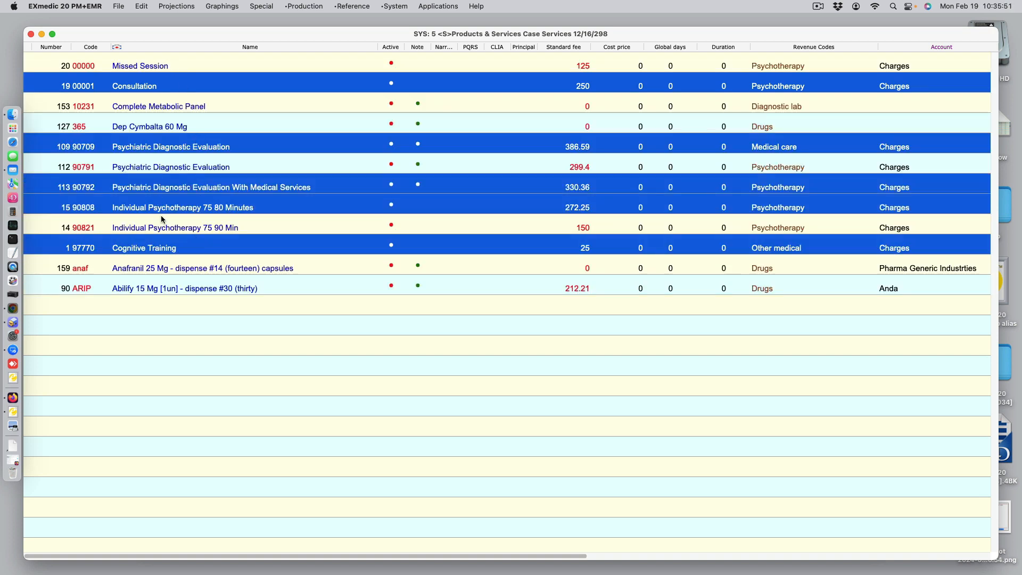
super+click(196, 288)
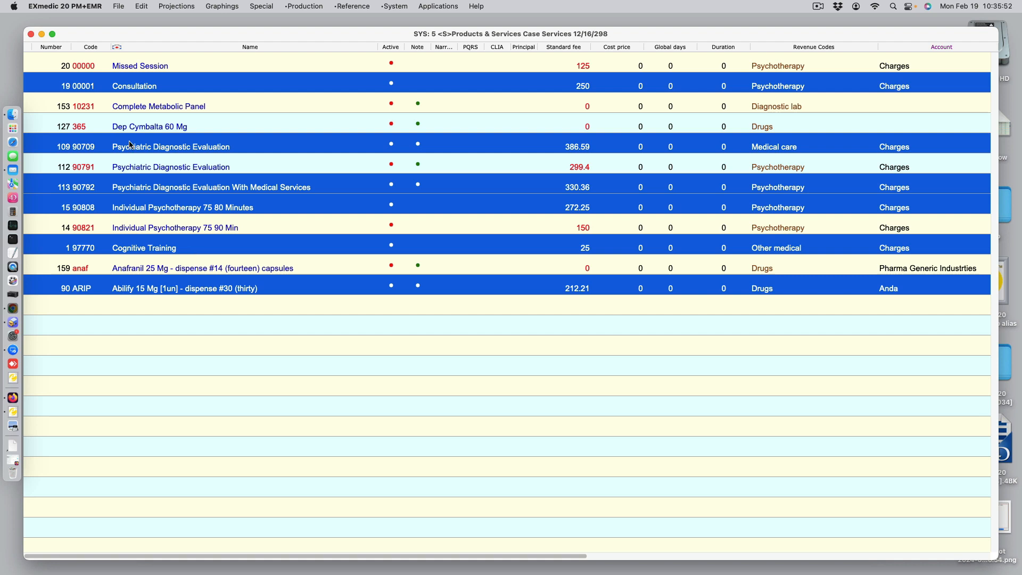
click(31, 34)
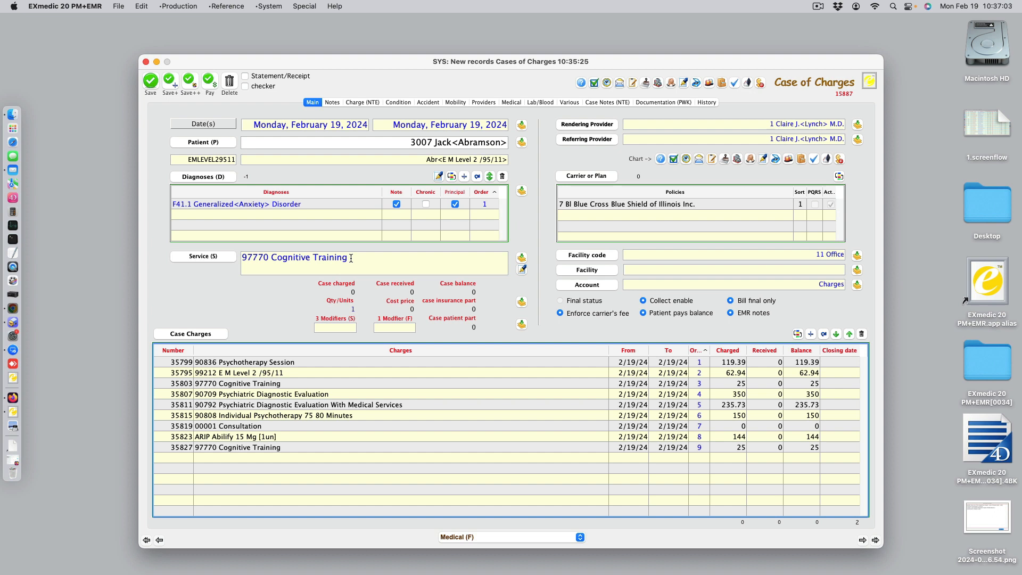
Step: Save the case of charges and project it to its charges and claims, arranging both lists for comparison
click(151, 81)
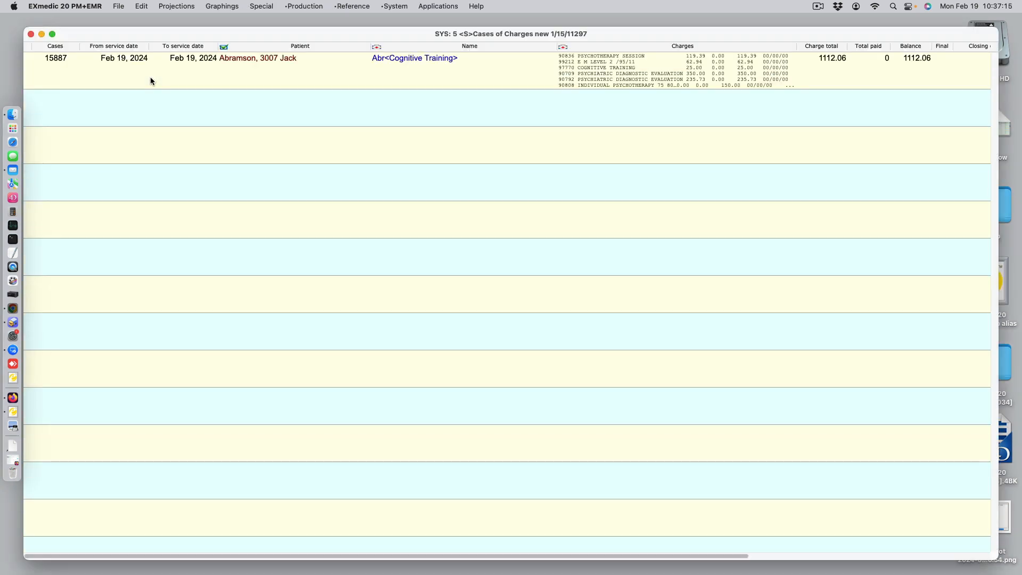
click(169, 6)
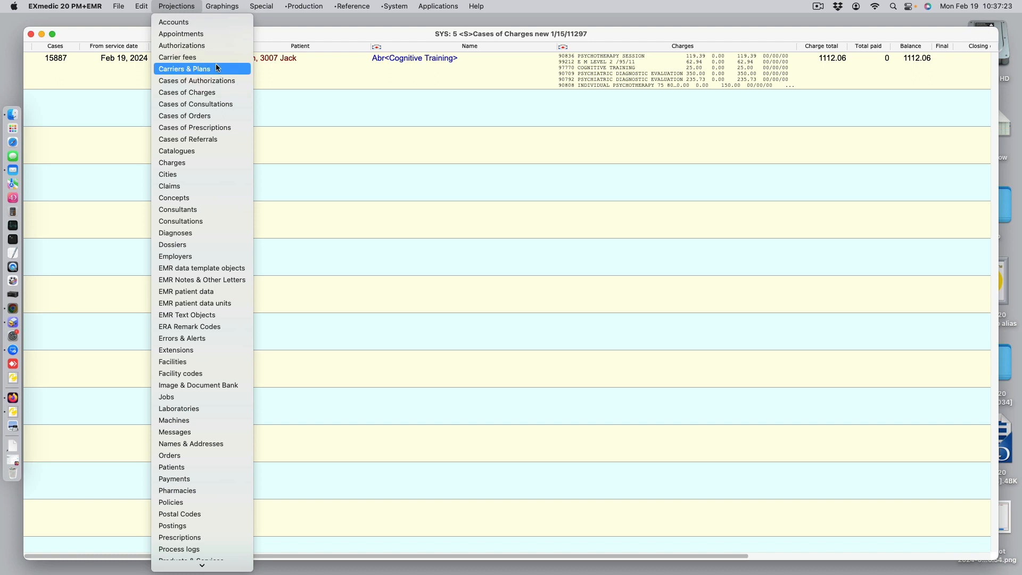
click(234, 94)
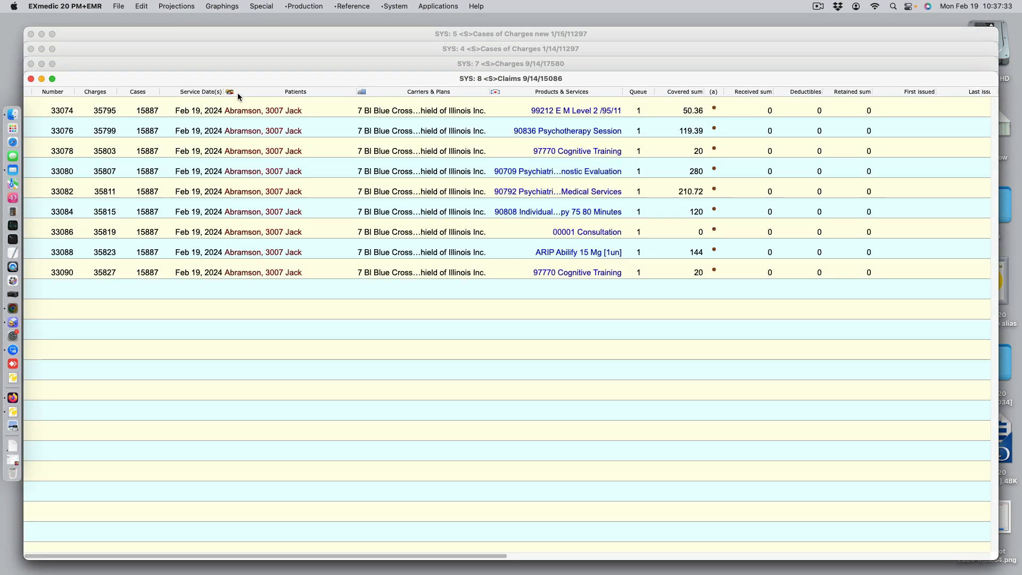
drag(259, 79, 273, 295)
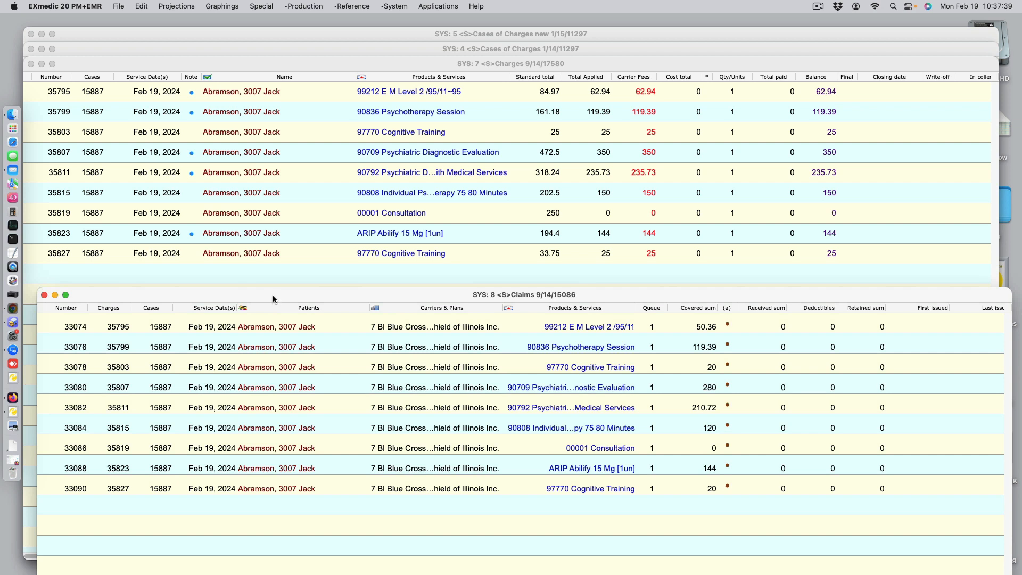
drag(273, 296, 268, 340)
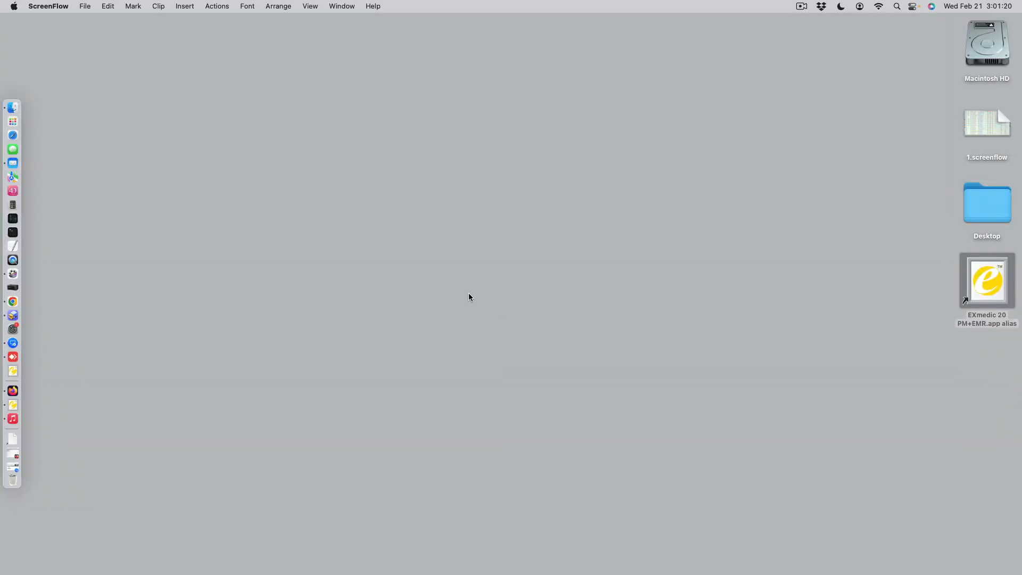
Step: Switch to EXmedic and create a new EMR note for the first patient found by searching for ab
double_click(991, 279)
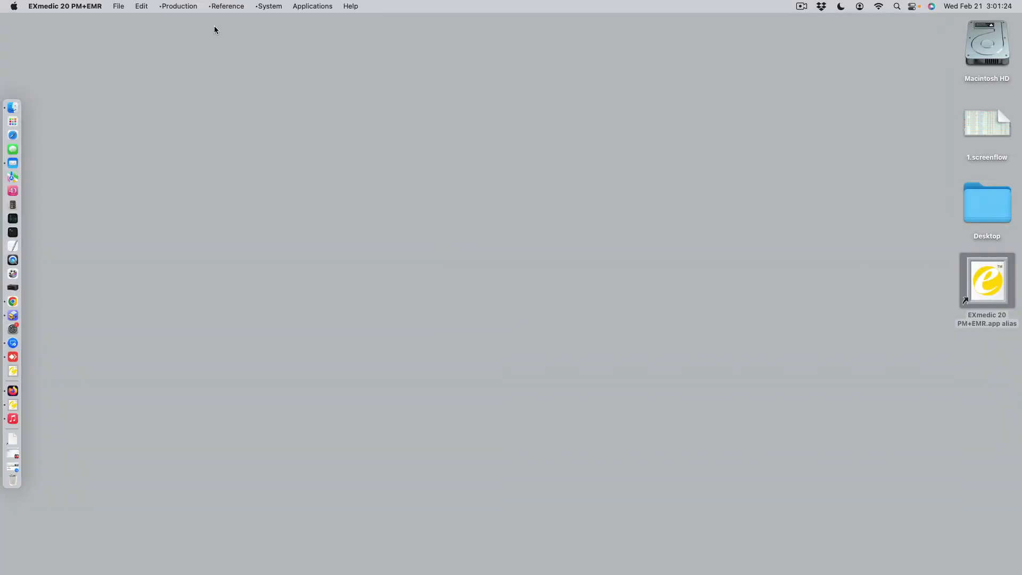
click(190, 10)
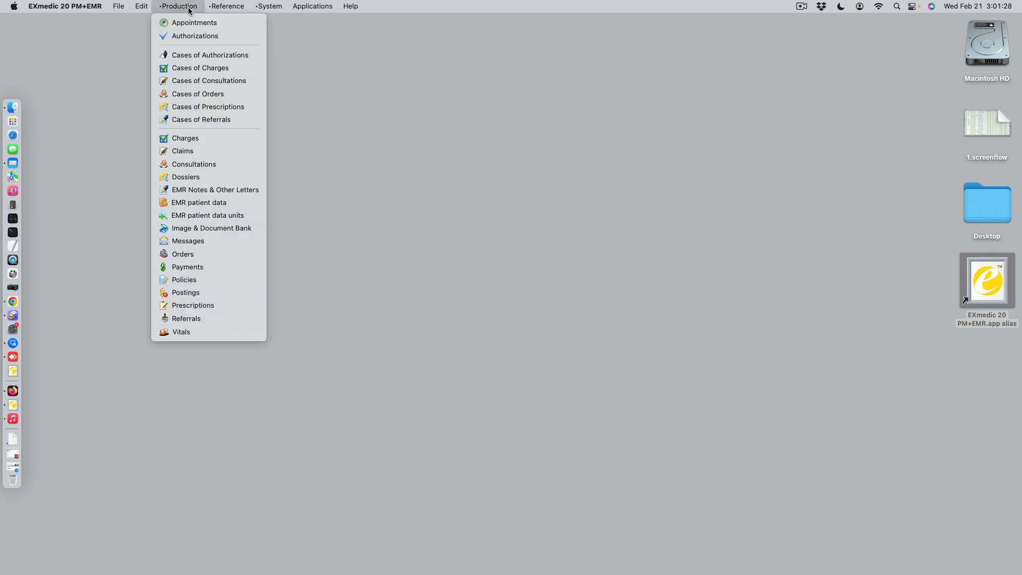
click(261, 190)
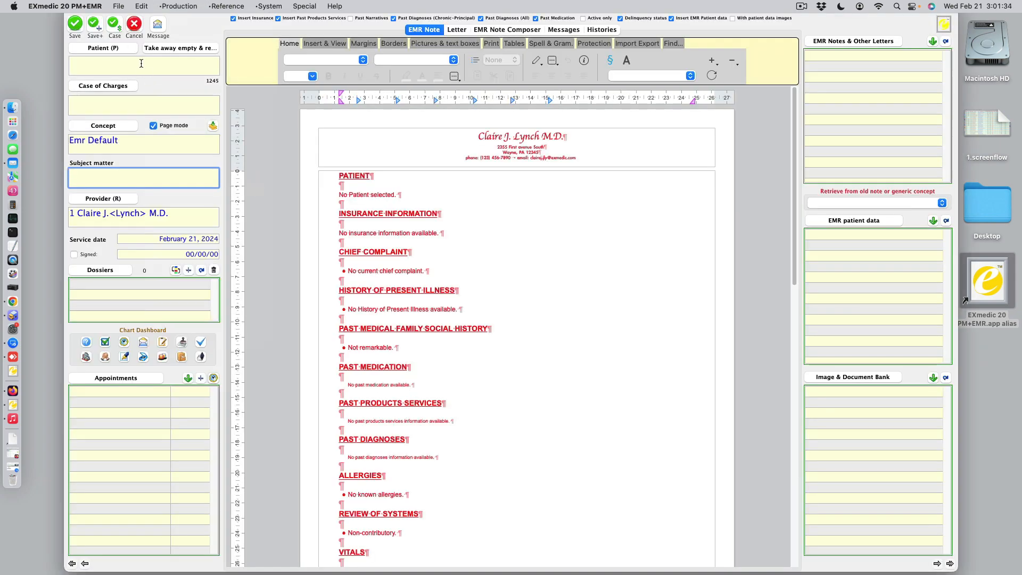
click(142, 64)
text(ab)
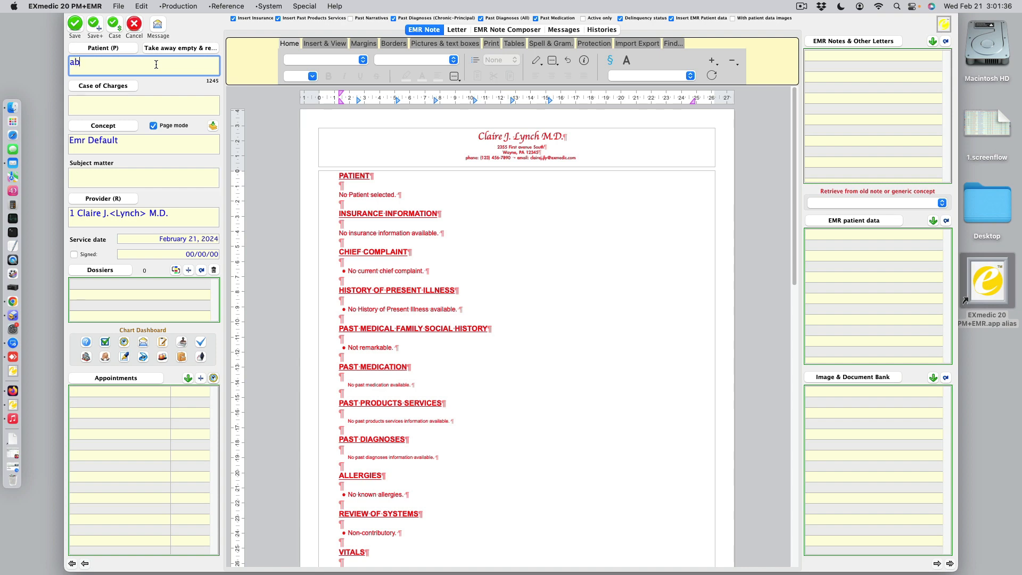
key(Tab)
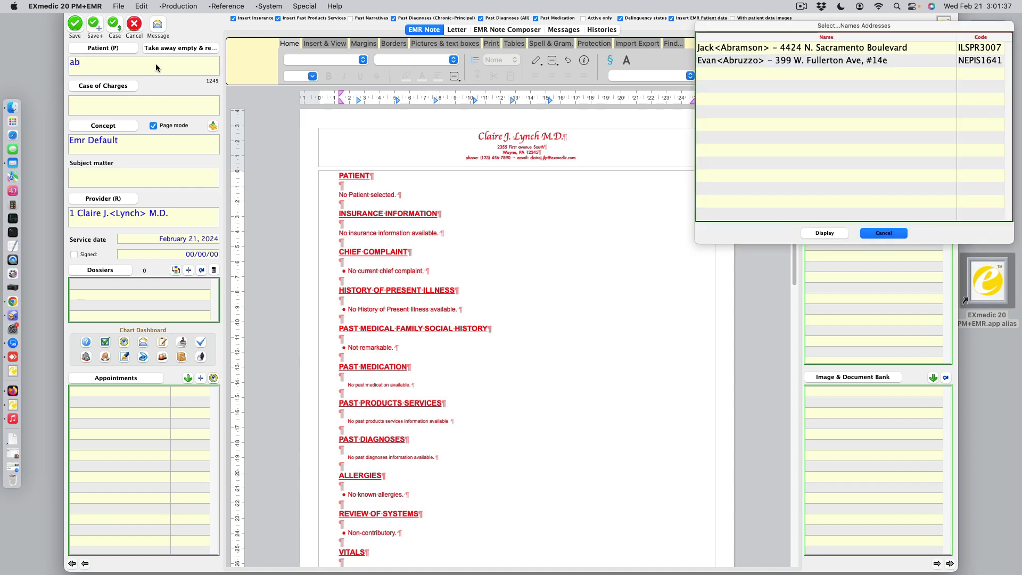
double_click(704, 49)
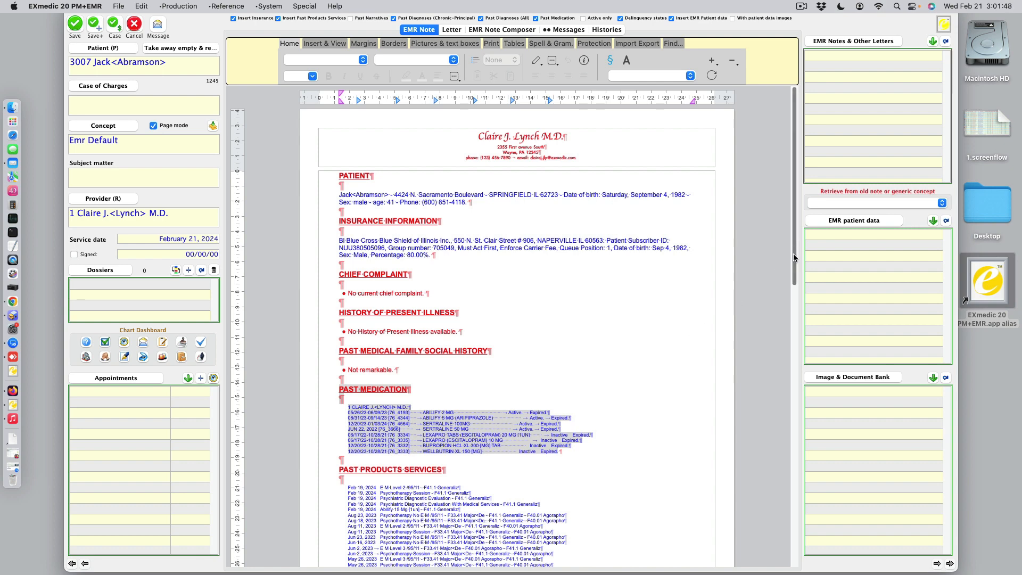
Step: Review the new EMR note's past medication, past services, past diagnoses and current sections
scroll(775, 326, down, 3)
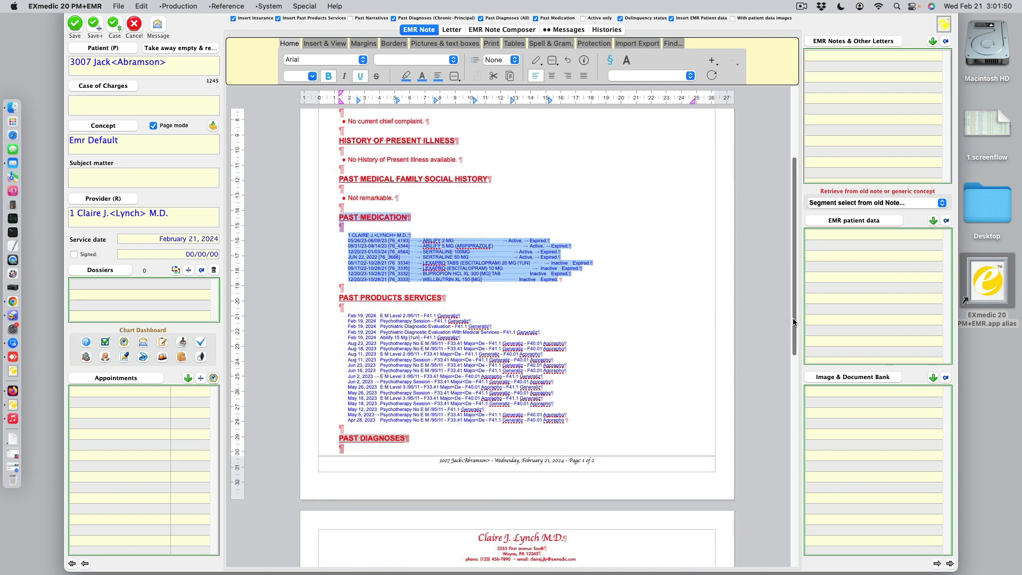
scroll(793, 321, down, 10)
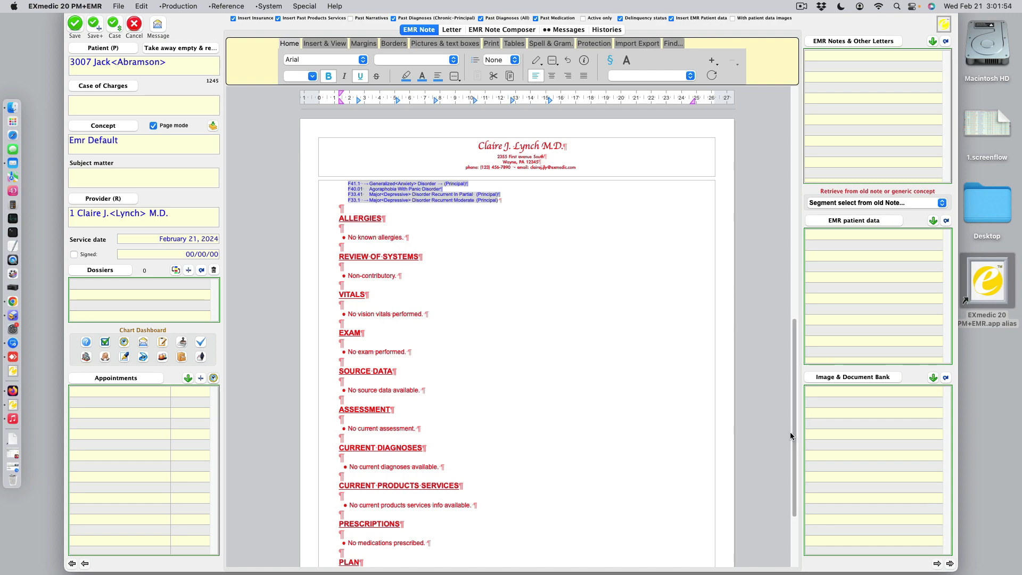
drag(794, 431, 767, 175)
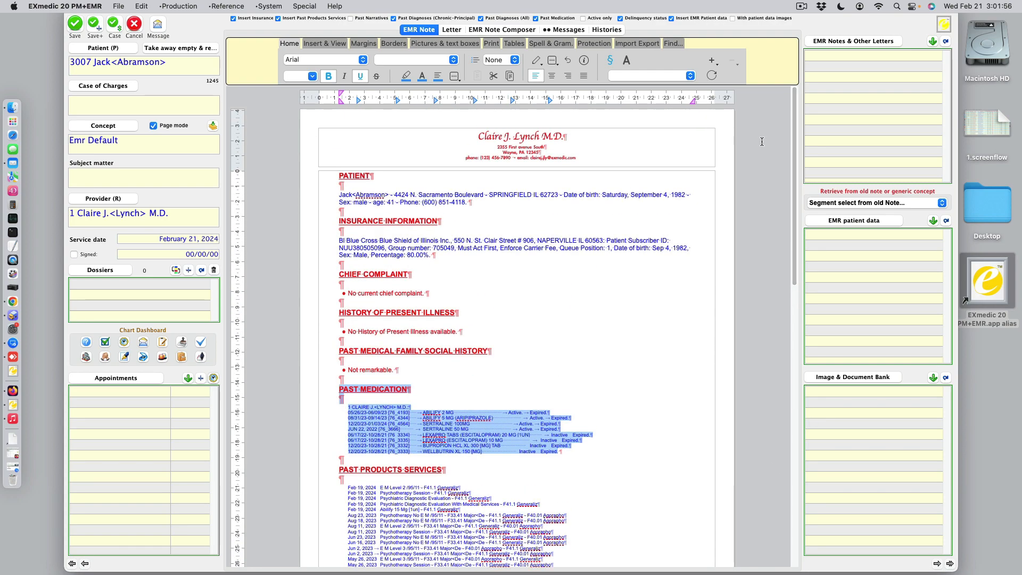
Step: Add the diagnoses F33.41, F40.01 and F41.1 to the note through the EMR Note Composer's diagnosis selection
click(508, 31)
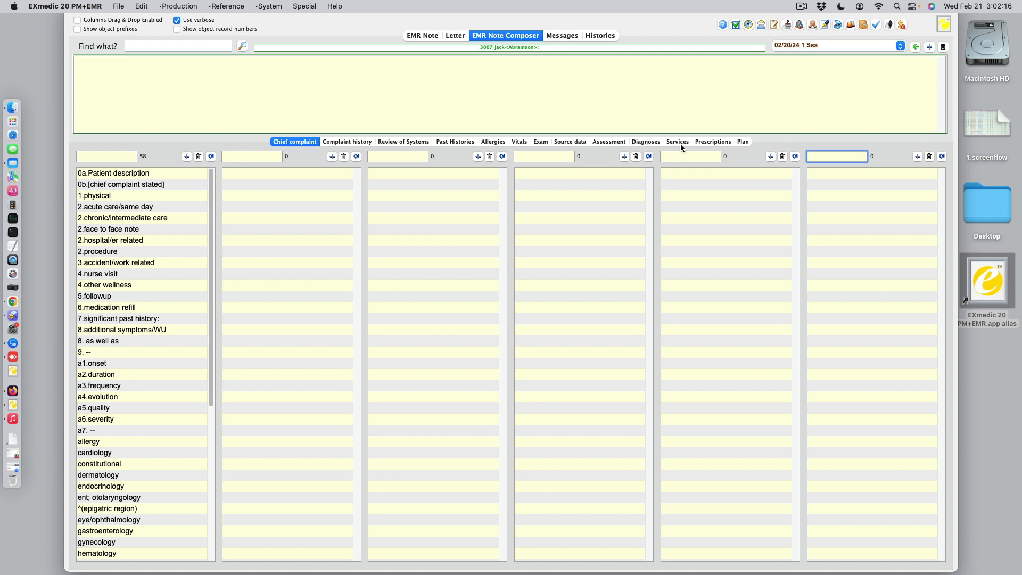
click(644, 142)
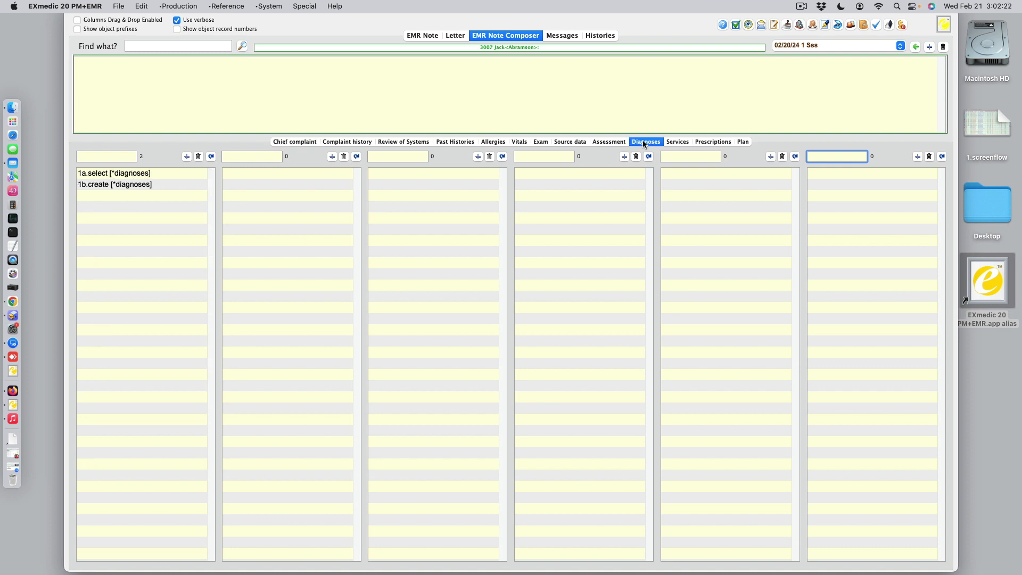
double_click(155, 174)
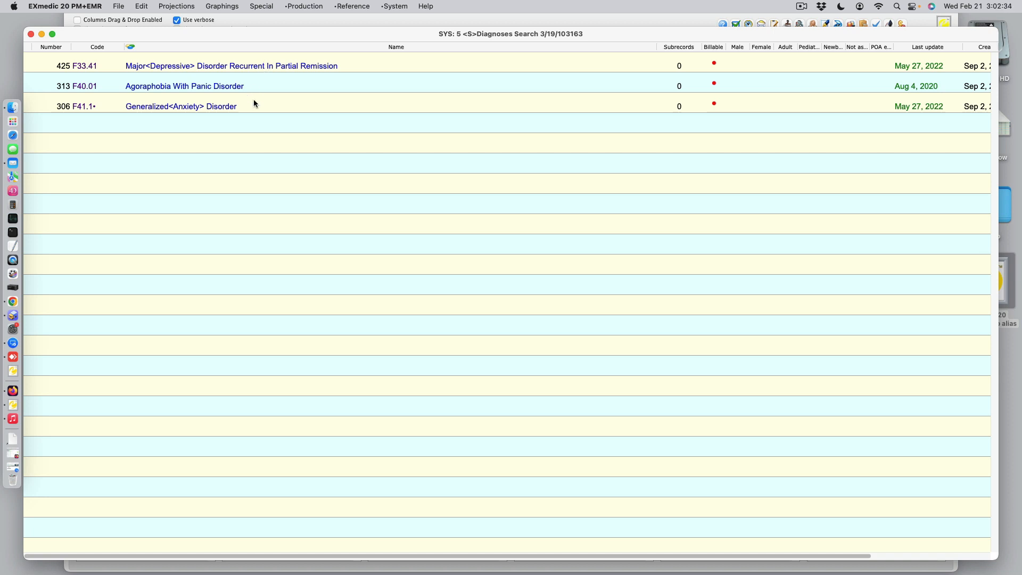
click(238, 66)
mouse_move(235, 87)
mouse_down()
mouse_move(237, 106)
mouse_move(234, 88)
mouse_up()
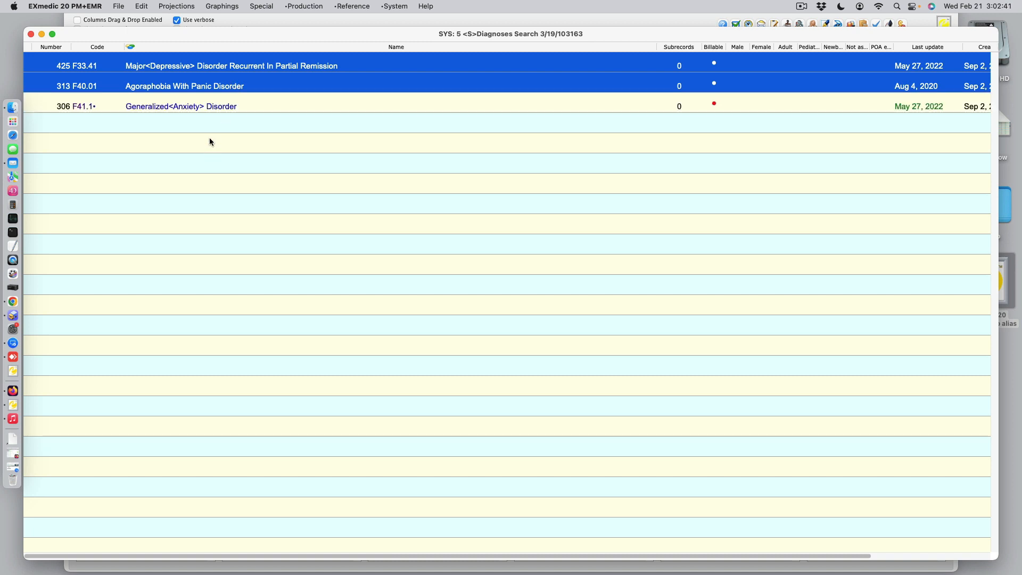
shift+click(205, 106)
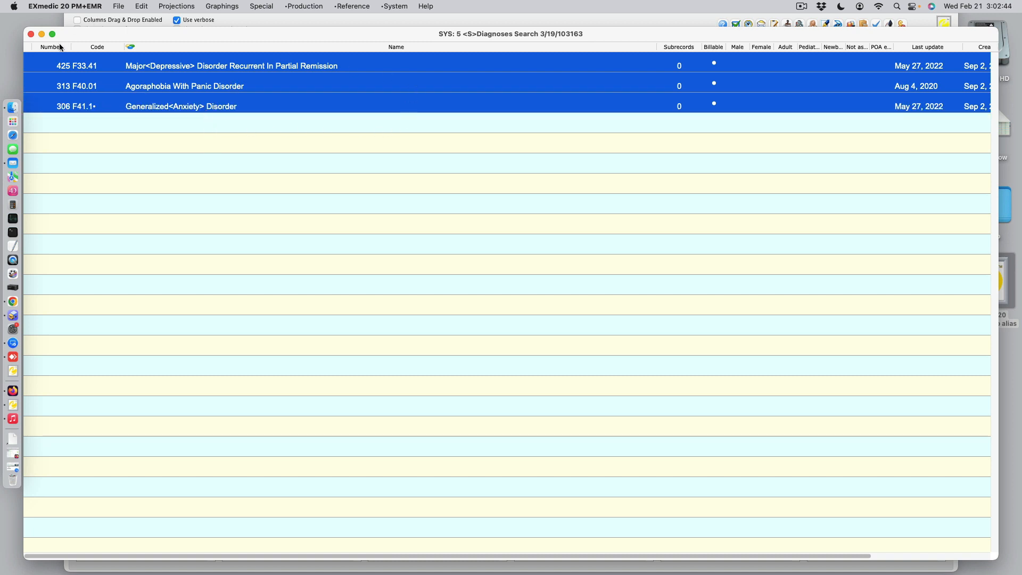
click(30, 33)
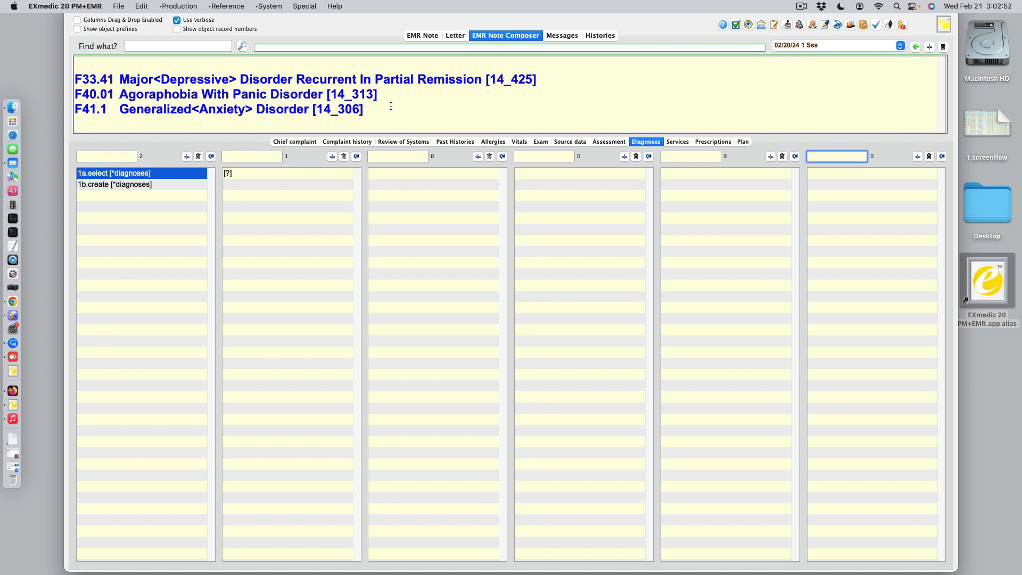
Step: Open the selection list of products and services for the note's services section in the EMR Note Composer
click(671, 142)
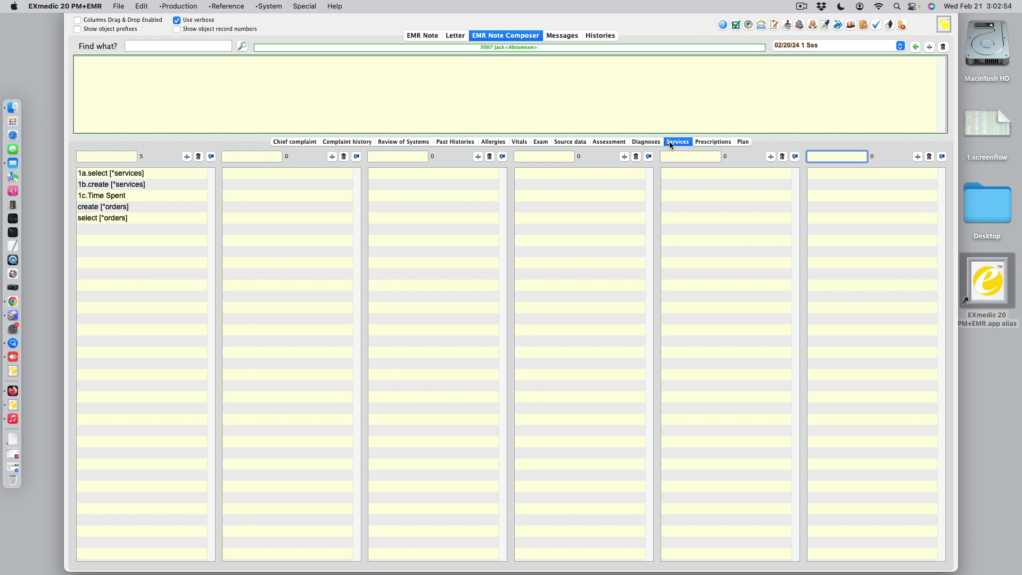
double_click(181, 176)
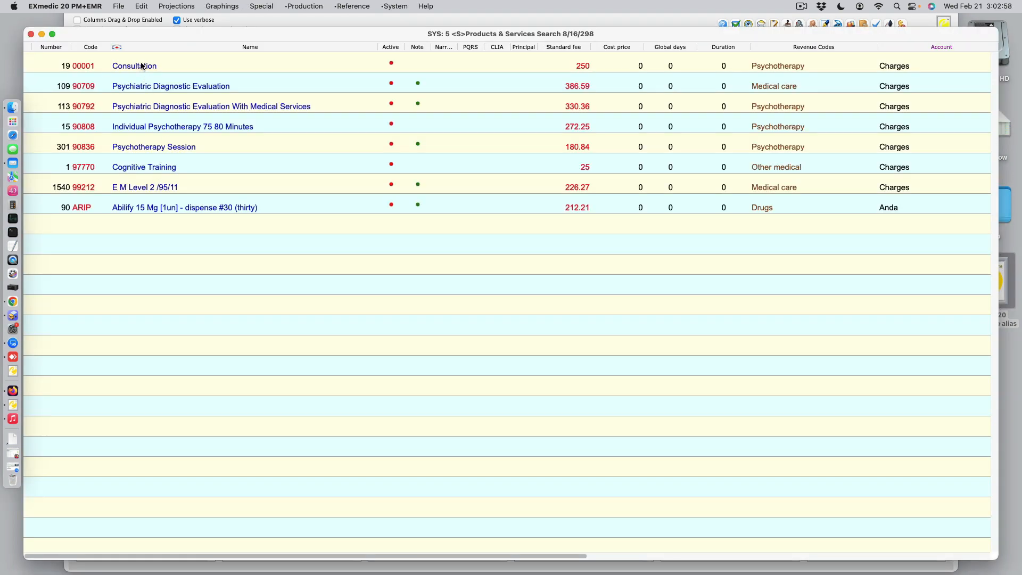
click(142, 66)
shift+click(148, 209)
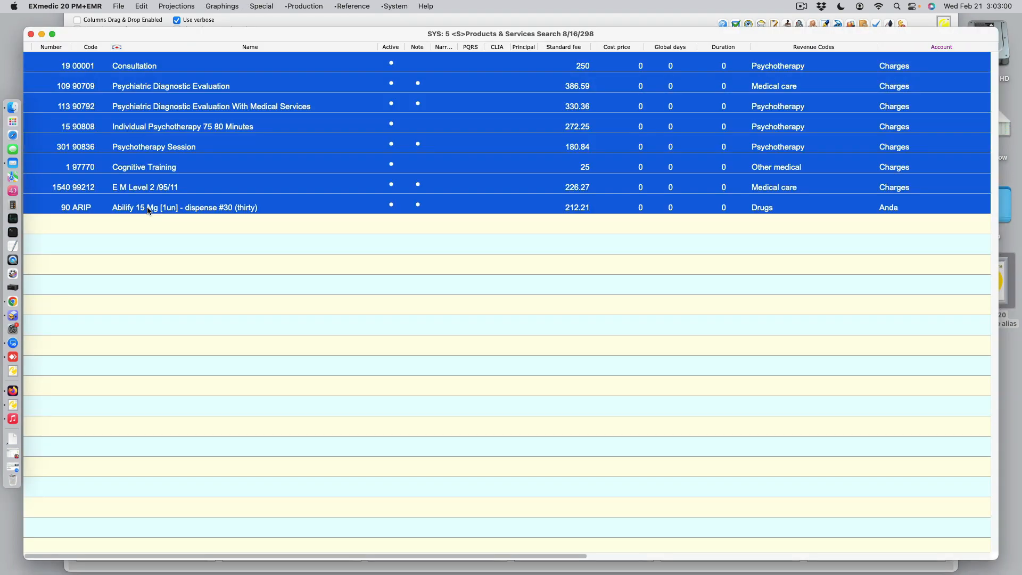
shift+click(148, 128)
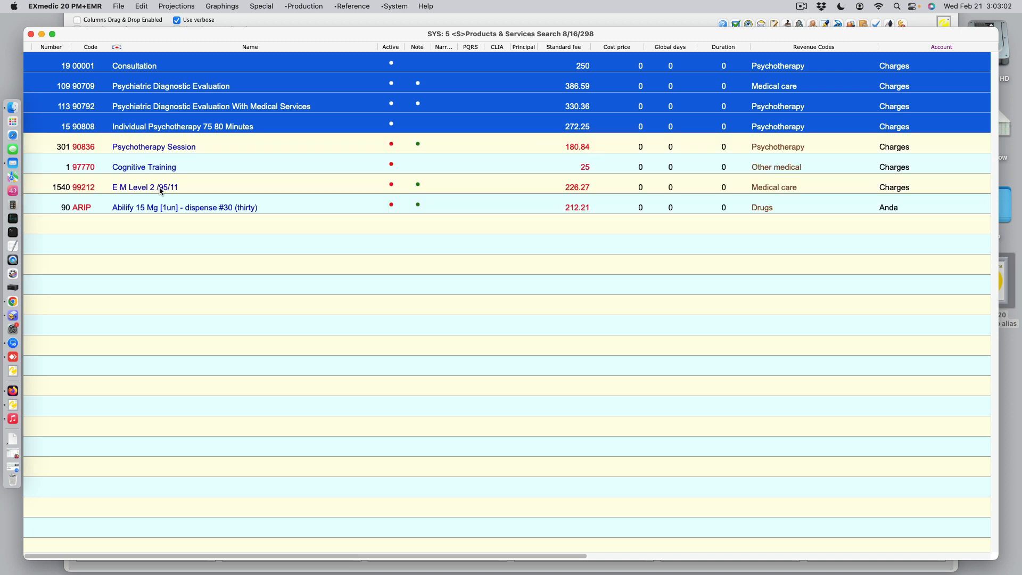
click(162, 207)
super+click(142, 68)
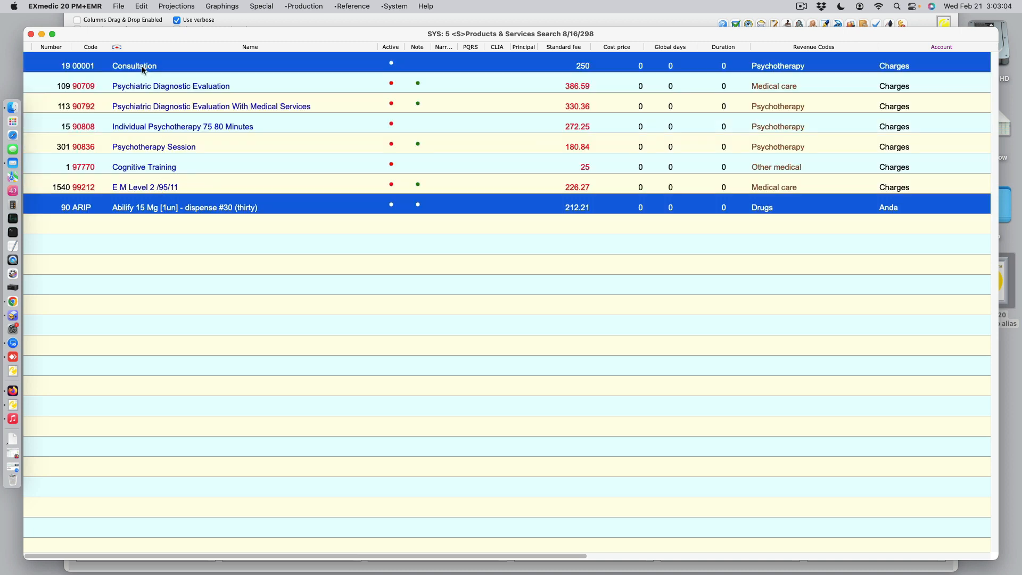
super+click(146, 108)
Step: Add all listed services from 00001 Consultation through ARIP Abilify 15 Mg to the note, leaving out 90808 Individual Psychotherapy 75 80 Minutes
click(139, 69)
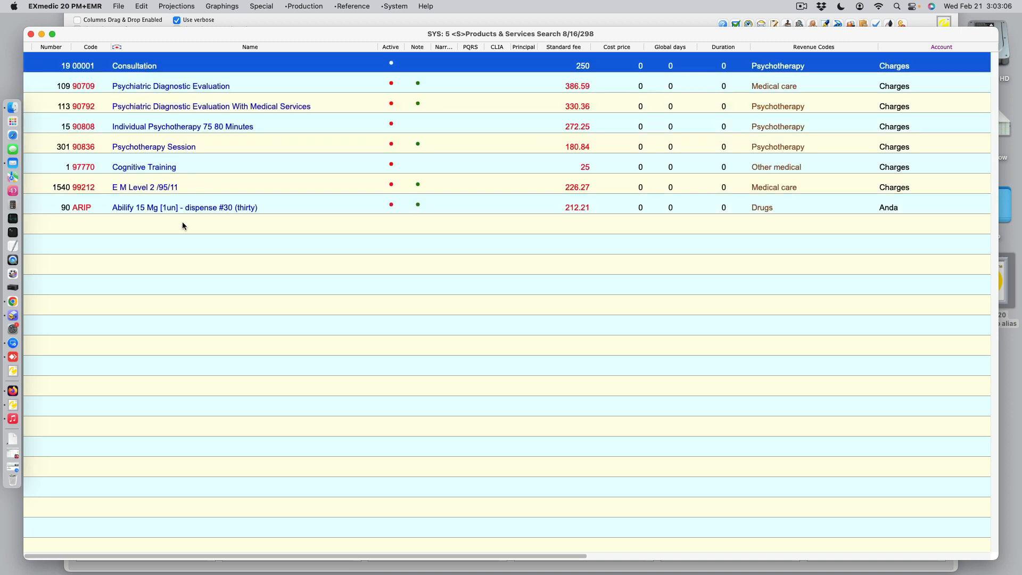
shift+click(180, 208)
super+click(172, 127)
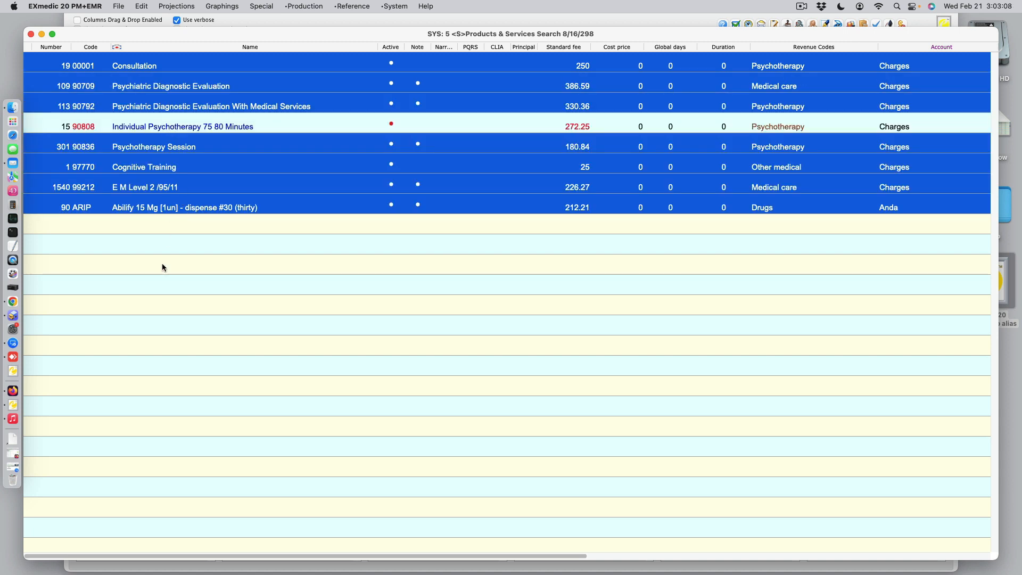
click(30, 34)
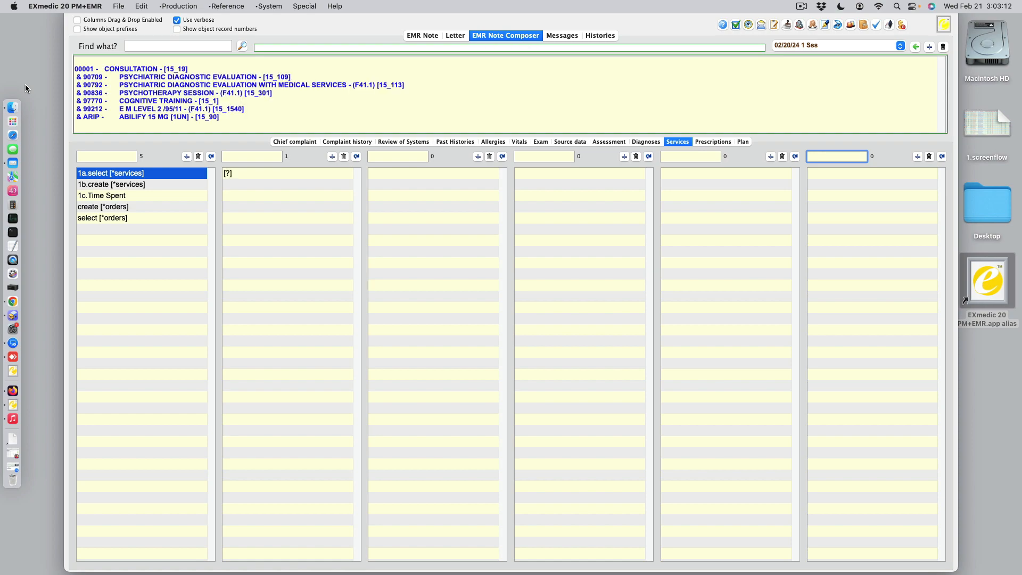
Step: Start a case of charges from the composed EMR note, with E M Level 2 /95/11 as master service and diagnoses picked from the note
click(420, 35)
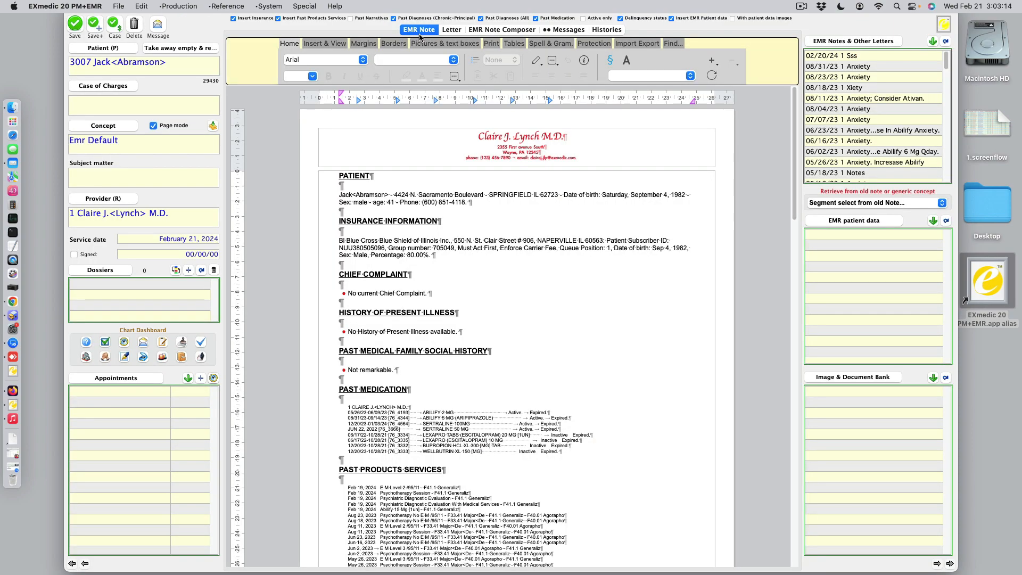
drag(794, 202, 806, 407)
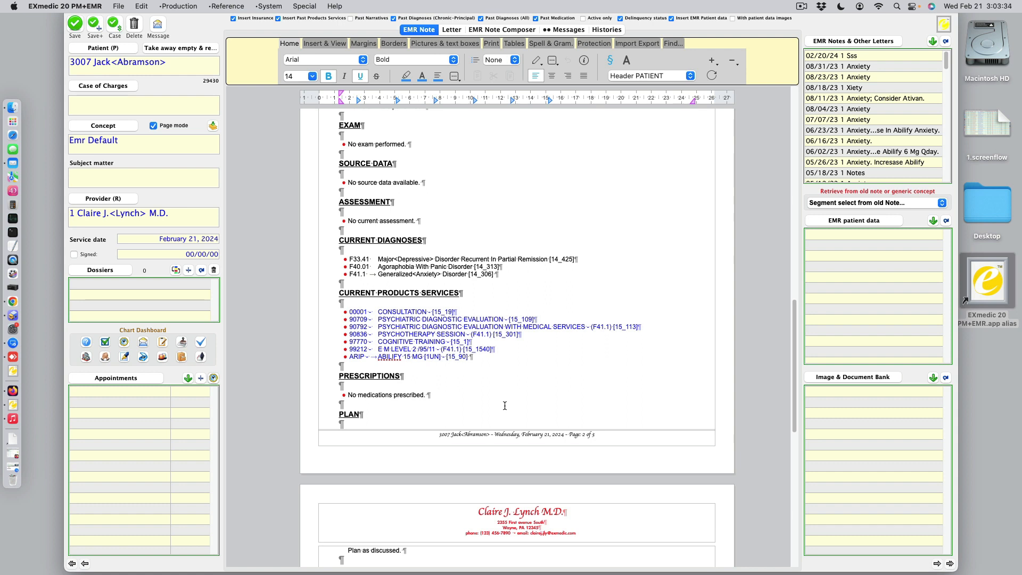
click(115, 32)
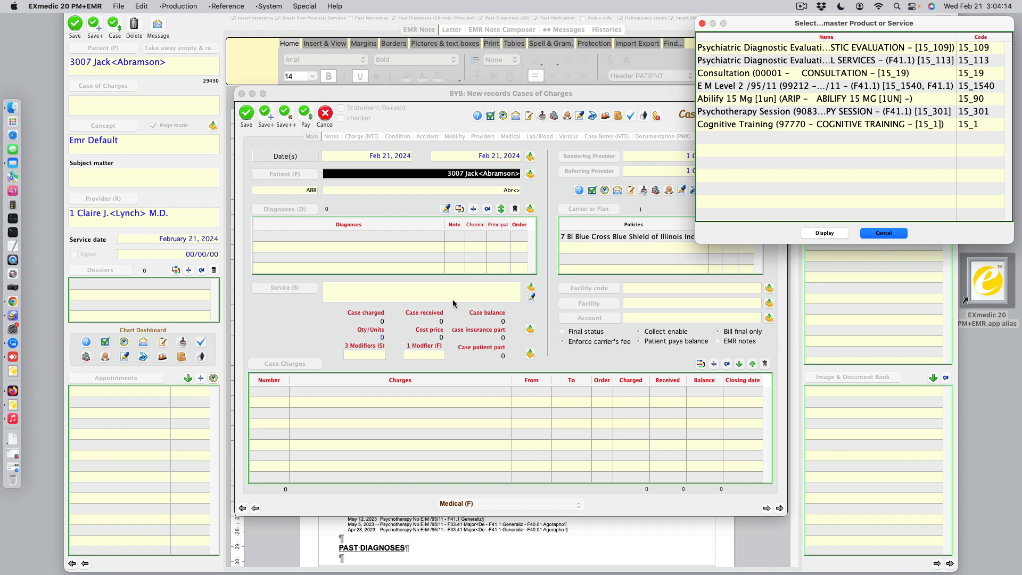
double_click(759, 86)
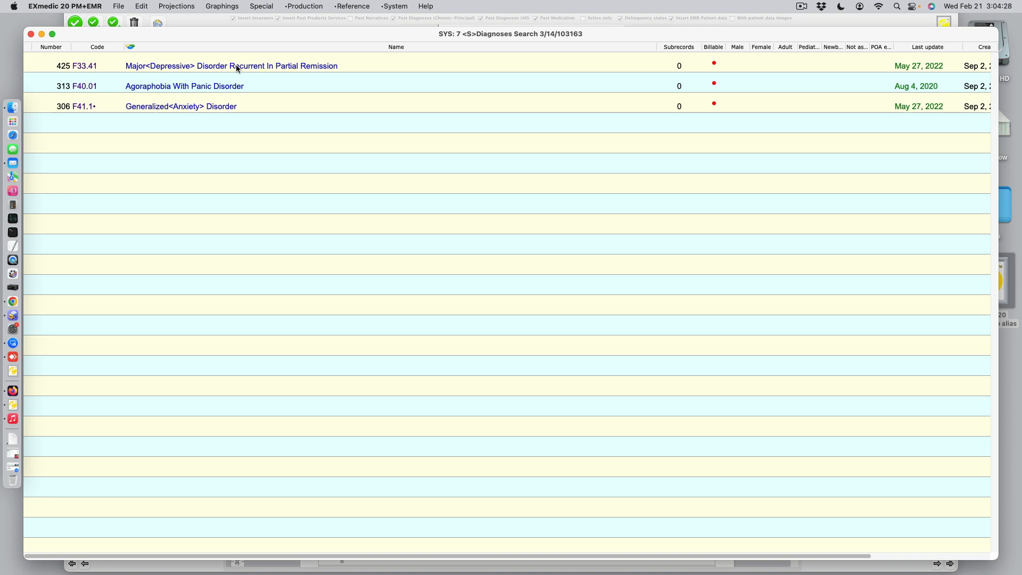
drag(236, 65, 107, 95)
click(30, 34)
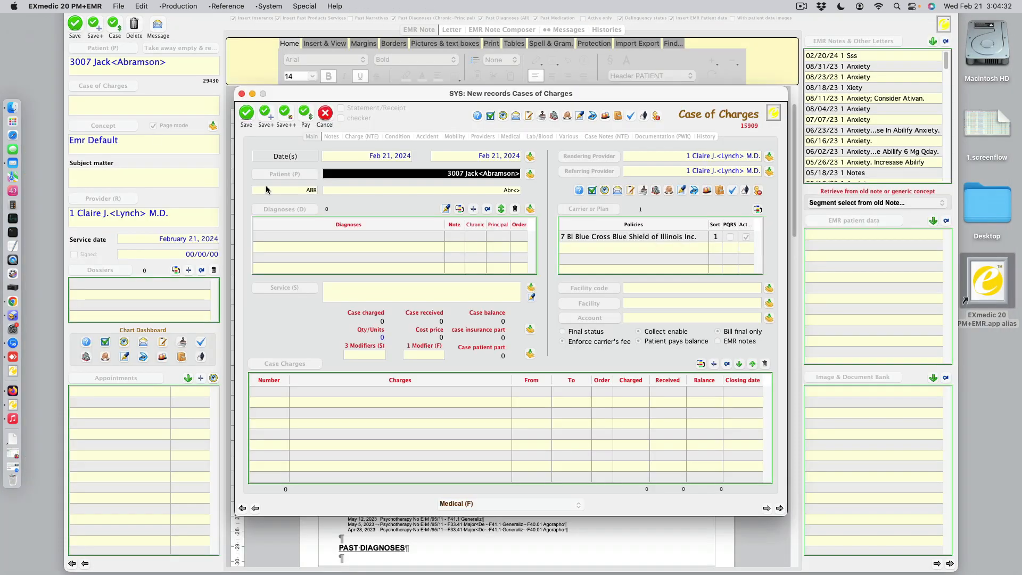
Step: Pick the services 90709, 90836, 99212 and ARIP from the note's services for the new case of charges
click(342, 220)
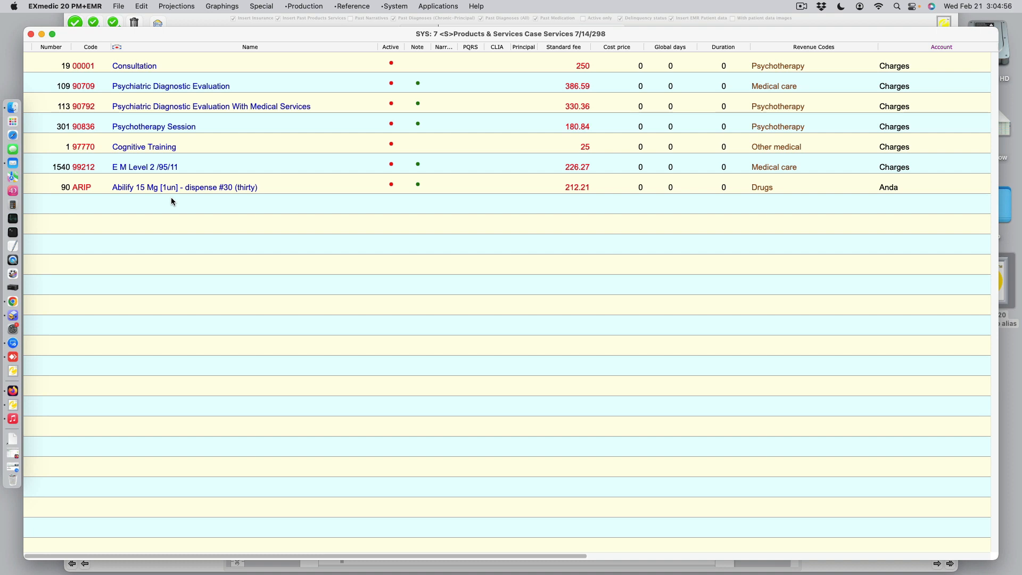
click(177, 88)
super+click(170, 126)
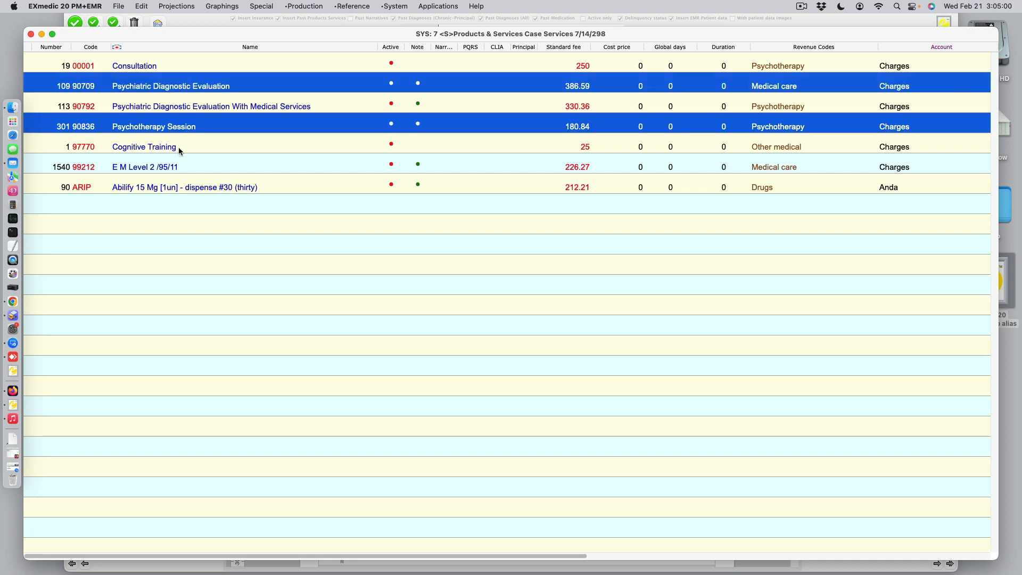
super+click(180, 167)
super+click(192, 187)
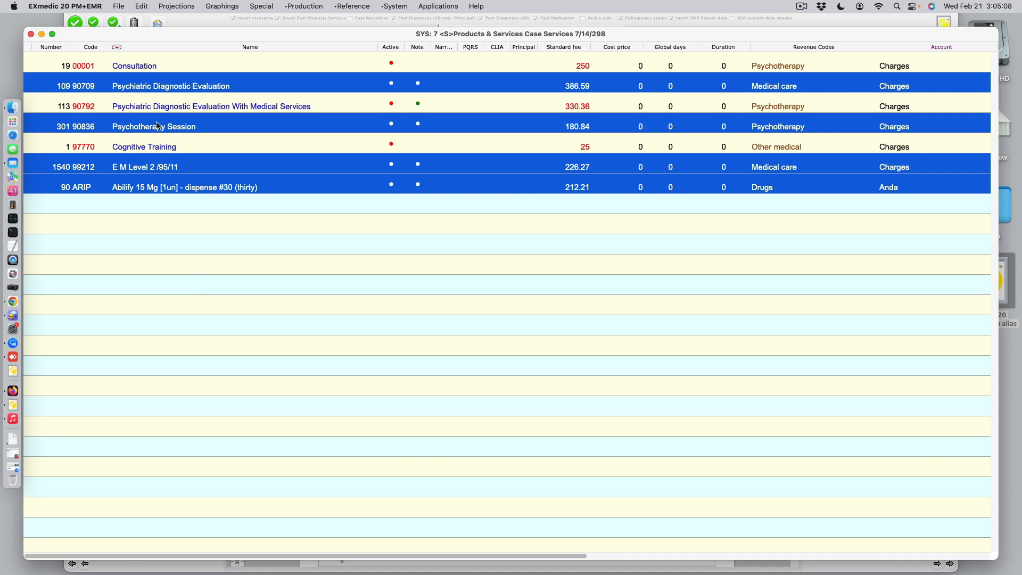
click(31, 34)
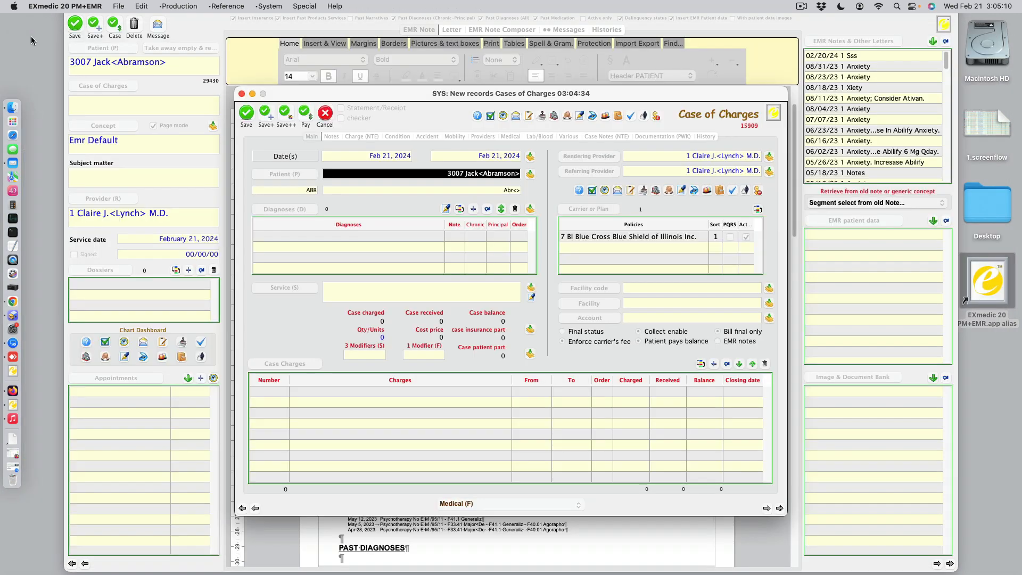